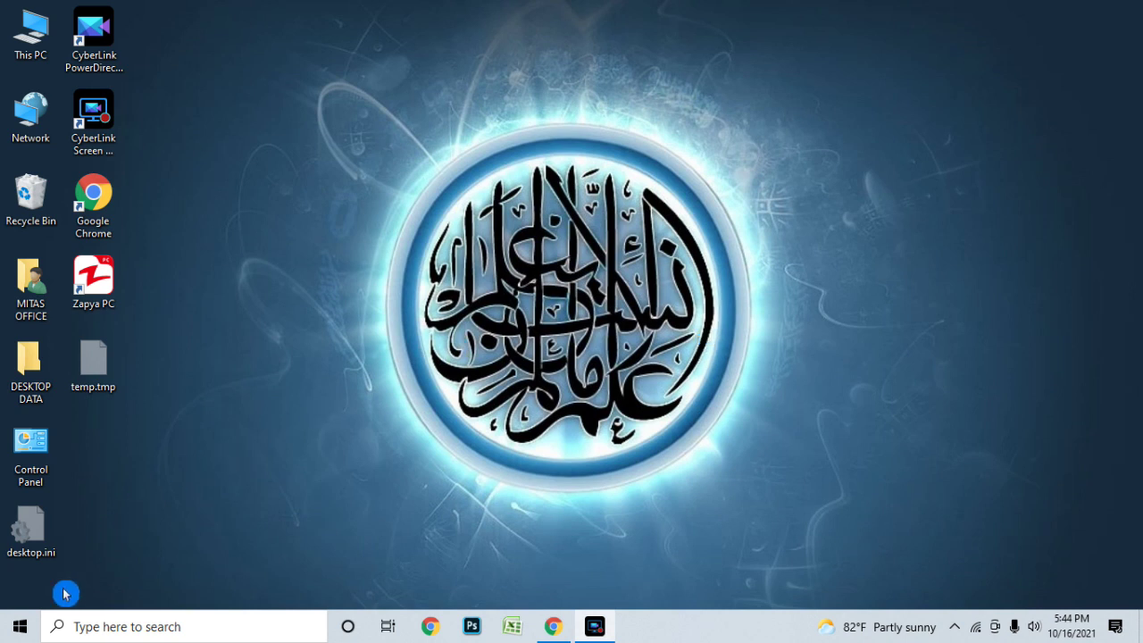
# Launch Microsoft Office Excel 2007 from the Microsoft Office folder in the Start menu.
pyautogui.click(20, 626)
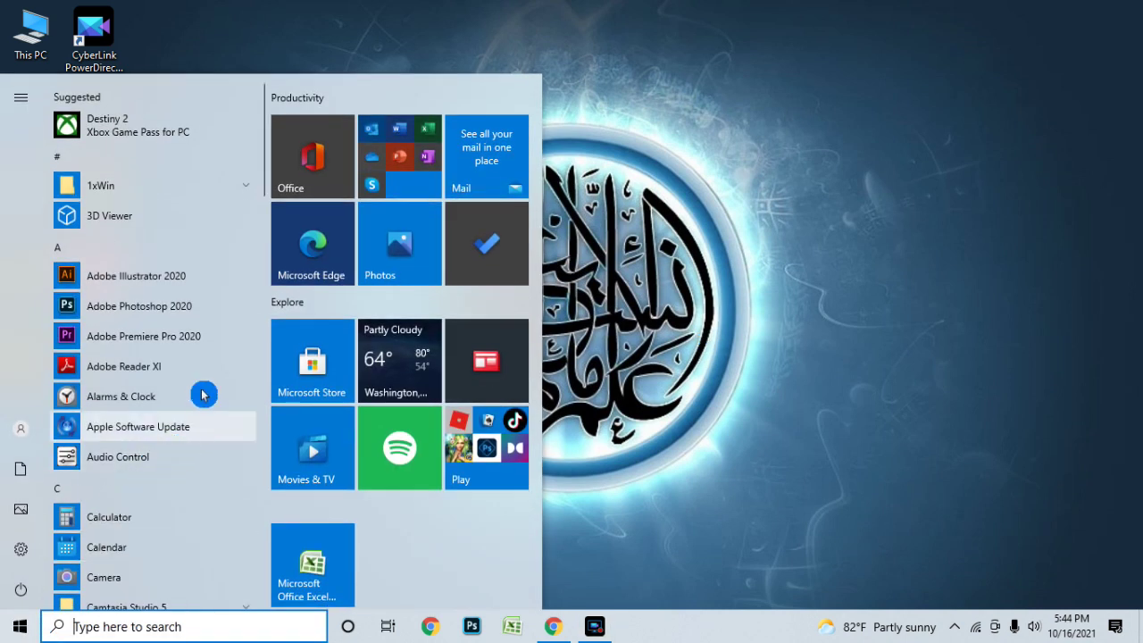
pyautogui.scroll(-2, 204, 396)
pyautogui.scroll(-2, 209, 378)
pyautogui.scroll(-3, 208, 380)
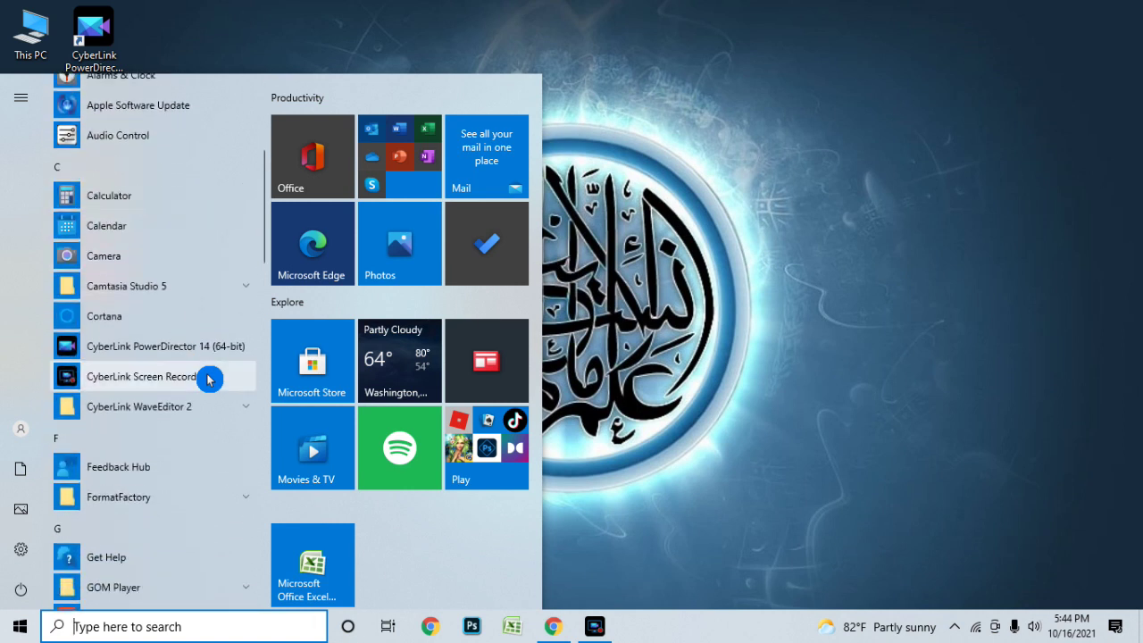
pyautogui.scroll(-4, 208, 379)
pyautogui.scroll(-2, 208, 380)
pyautogui.scroll(-3, 208, 380)
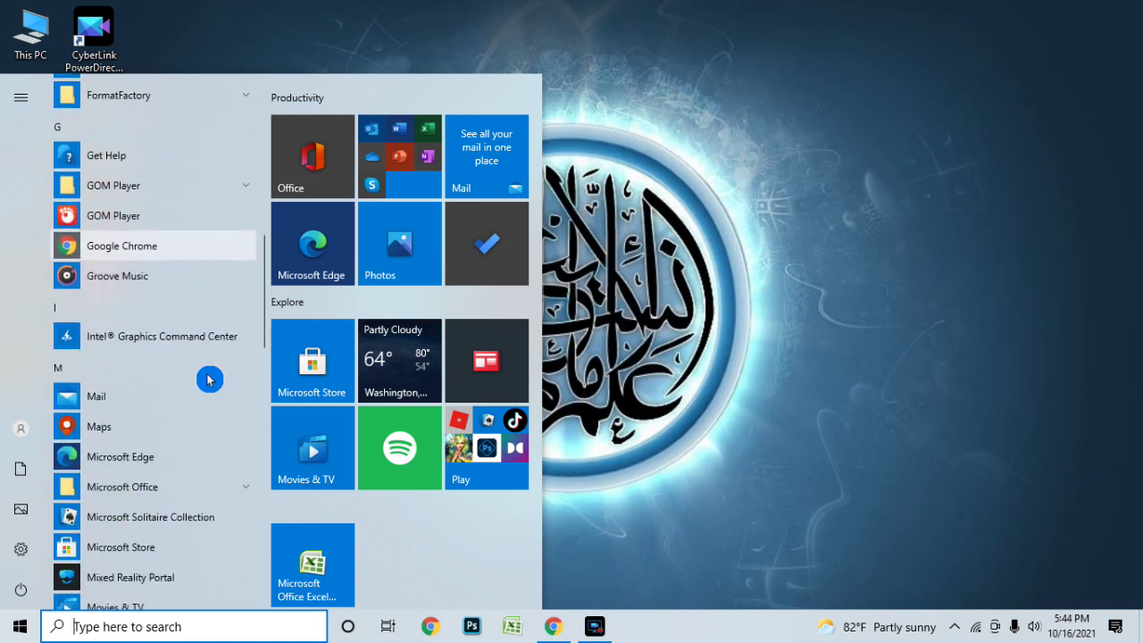
pyautogui.scroll(-2, 208, 380)
pyautogui.scroll(-2, 209, 379)
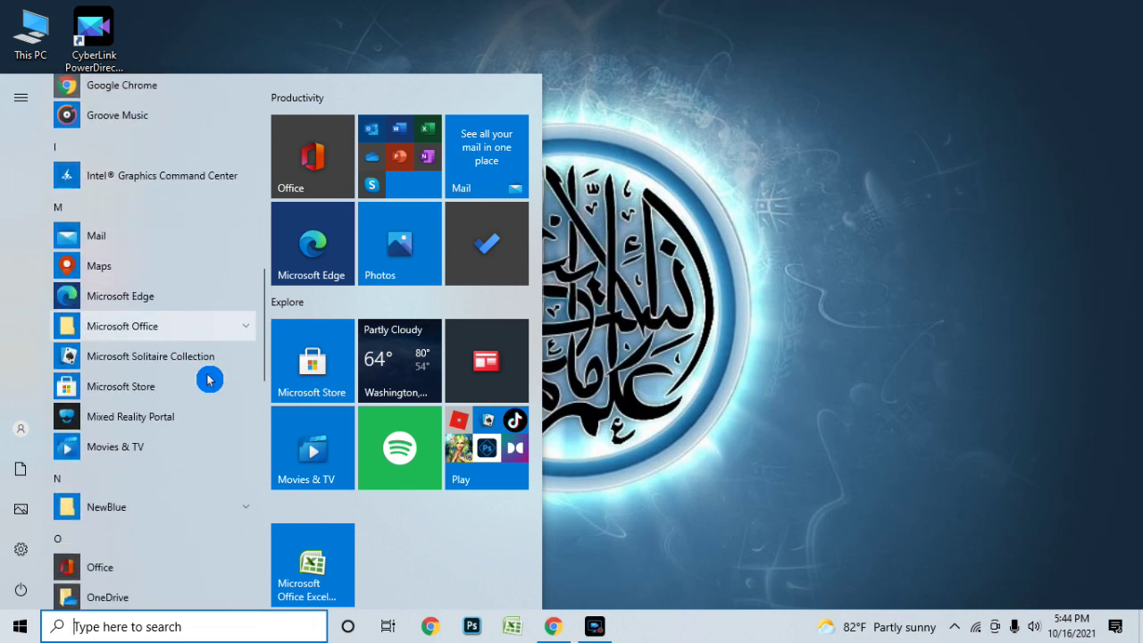
pyautogui.click(246, 330)
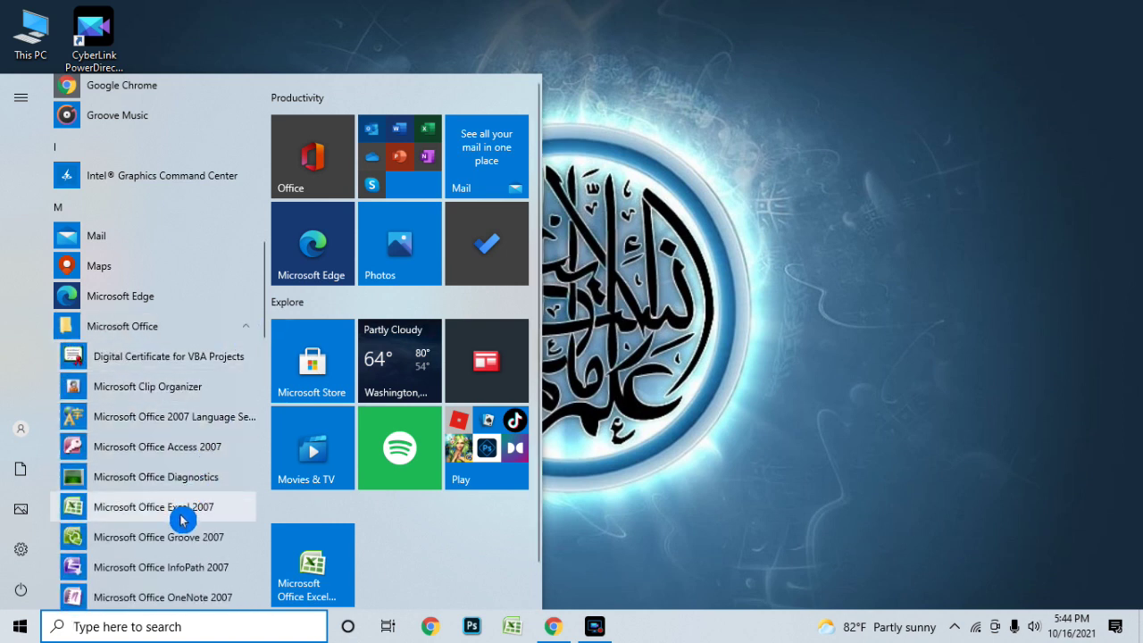
pyautogui.click(192, 523)
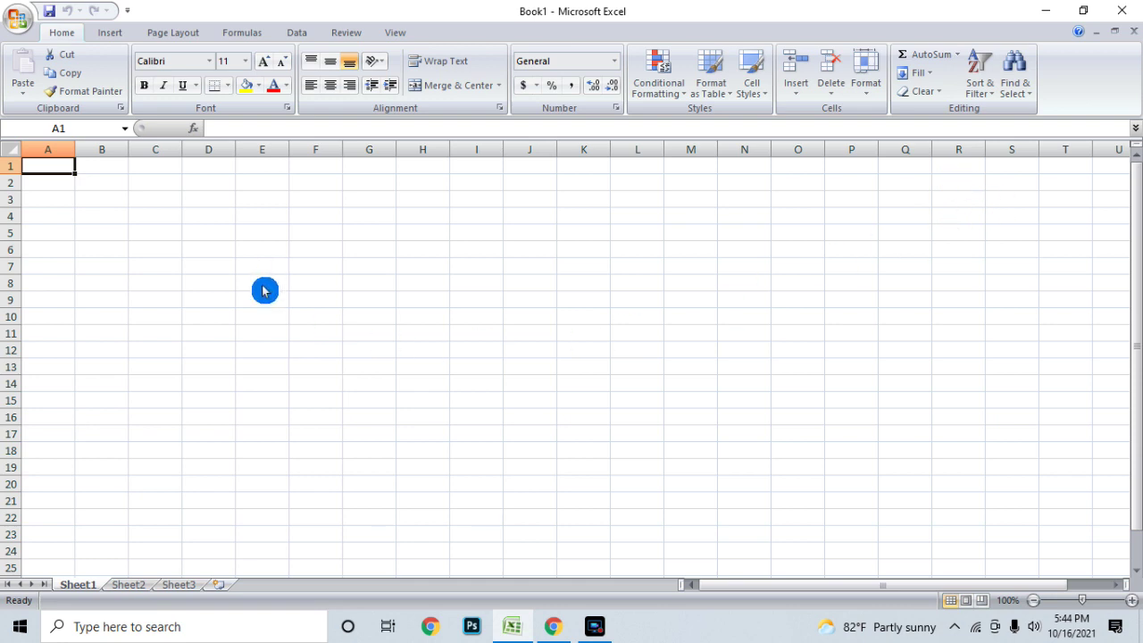
pyautogui.click(1134, 16)
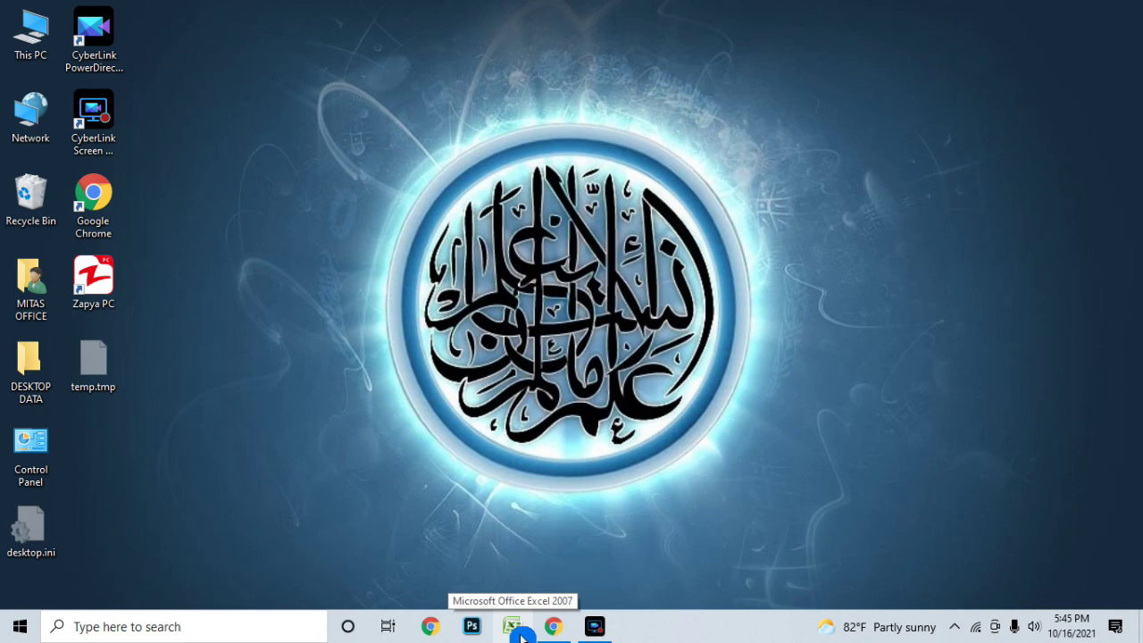
pyautogui.click(513, 627)
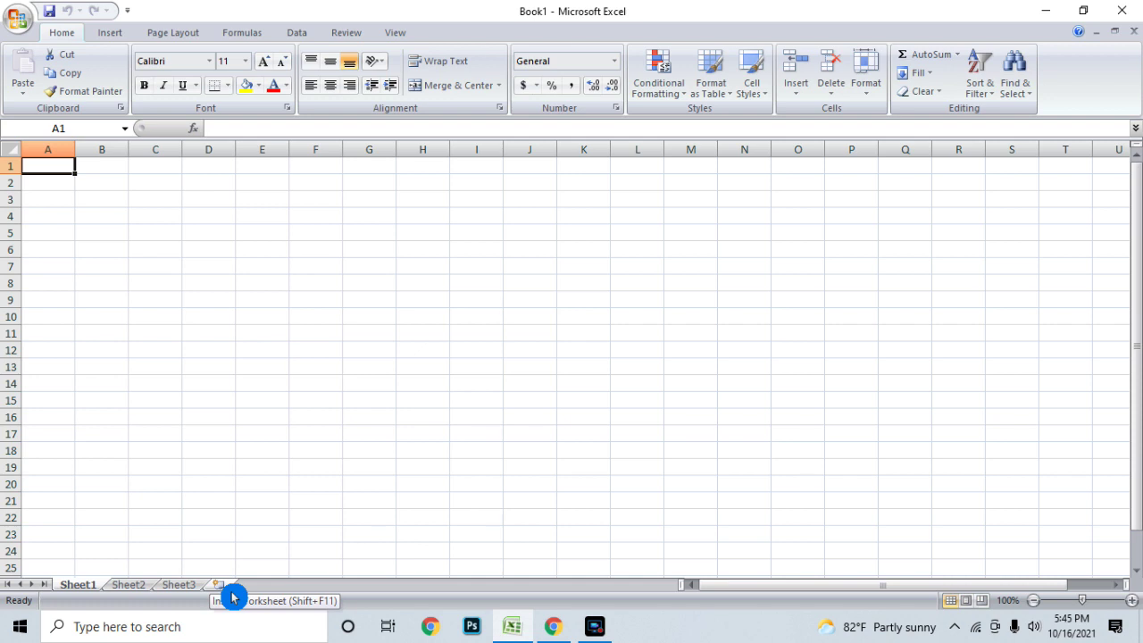
pyautogui.click(222, 585)
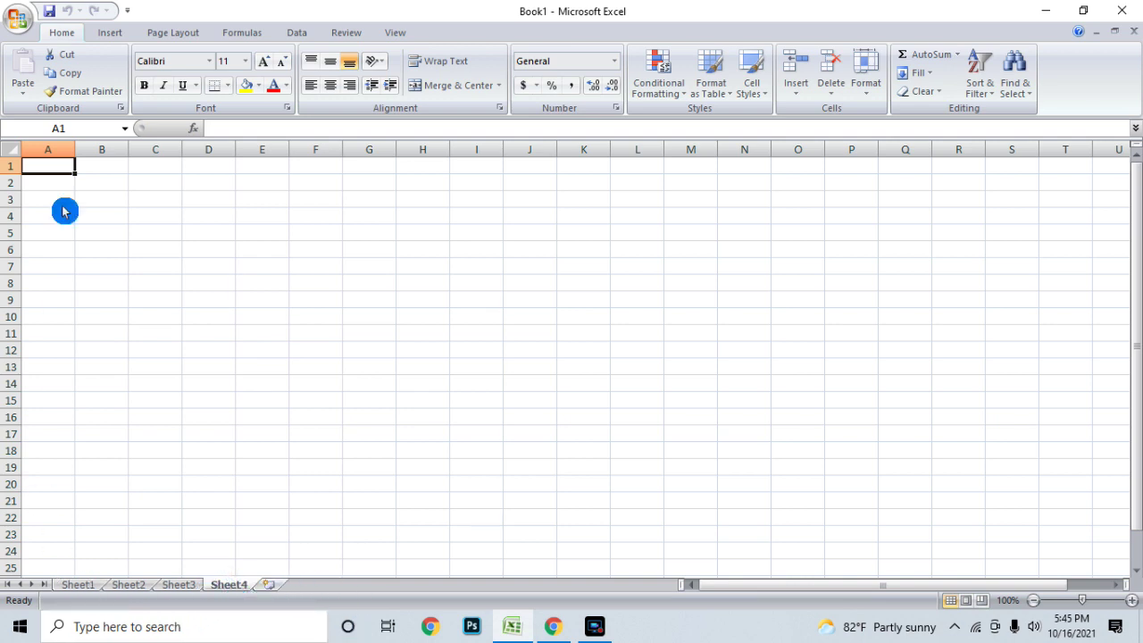
# Select columns B through F, then make F1 the active cell.
pyautogui.click(112, 155)
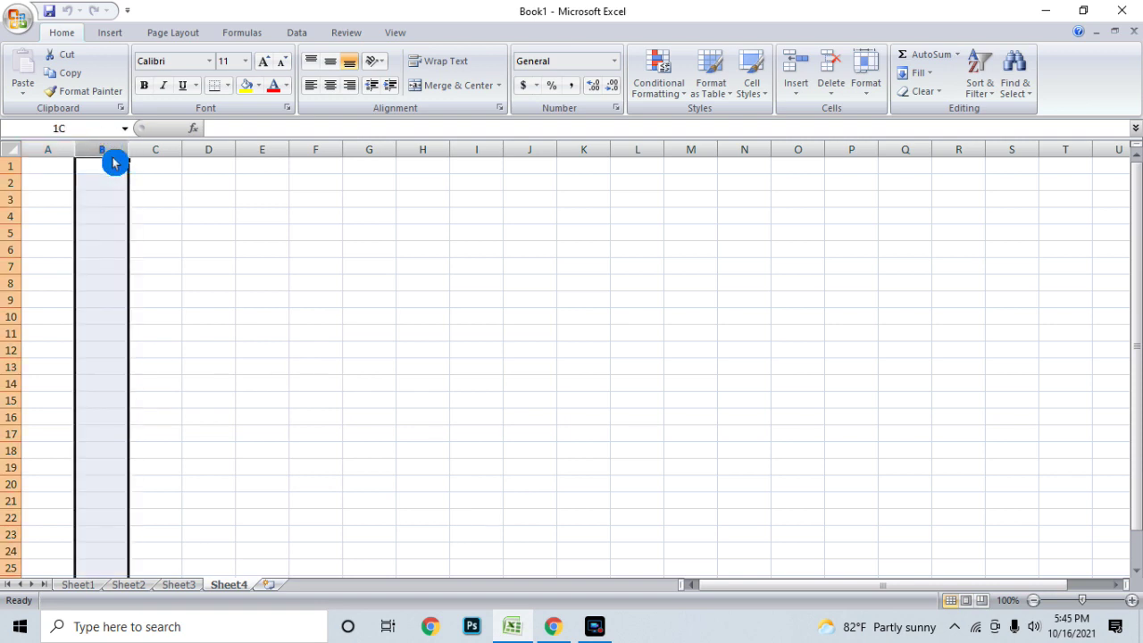
pyautogui.moveTo(113, 162); pyautogui.dragTo(315, 170)
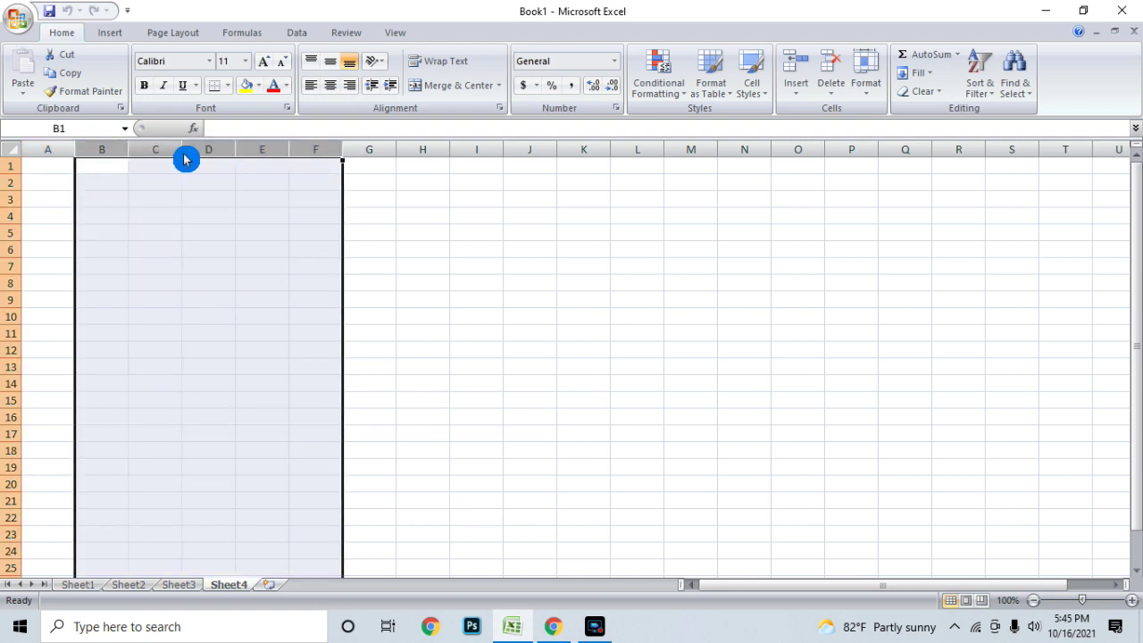
pyautogui.click(327, 172)
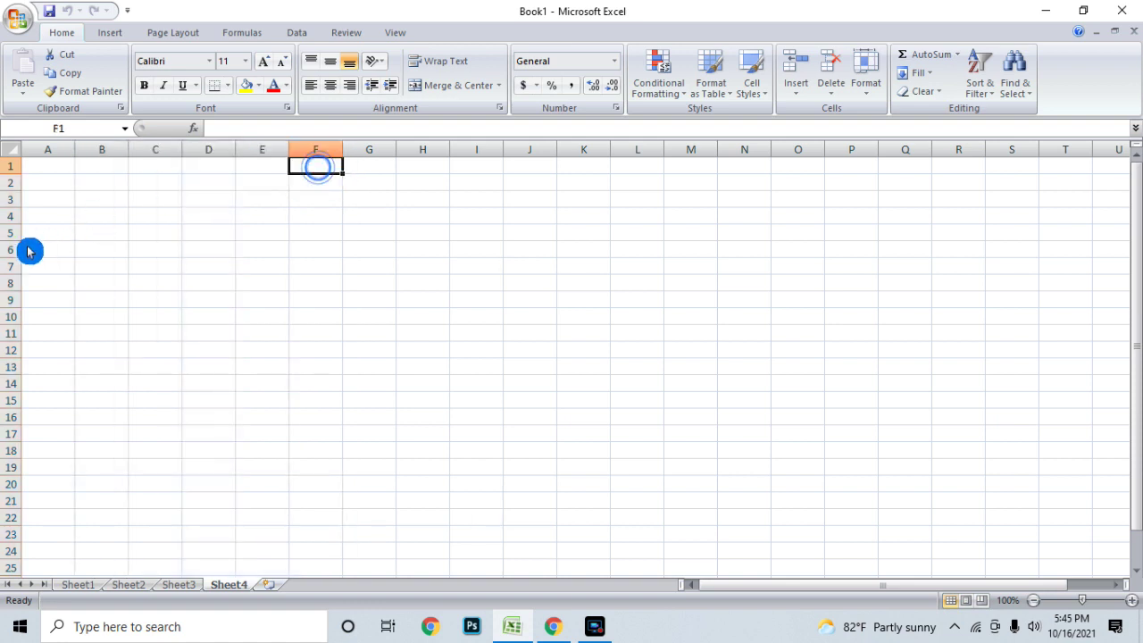
# Select rows 4, 5, 7, column B and row 8 in turn, ending on cell E6.
pyautogui.click(10, 216)
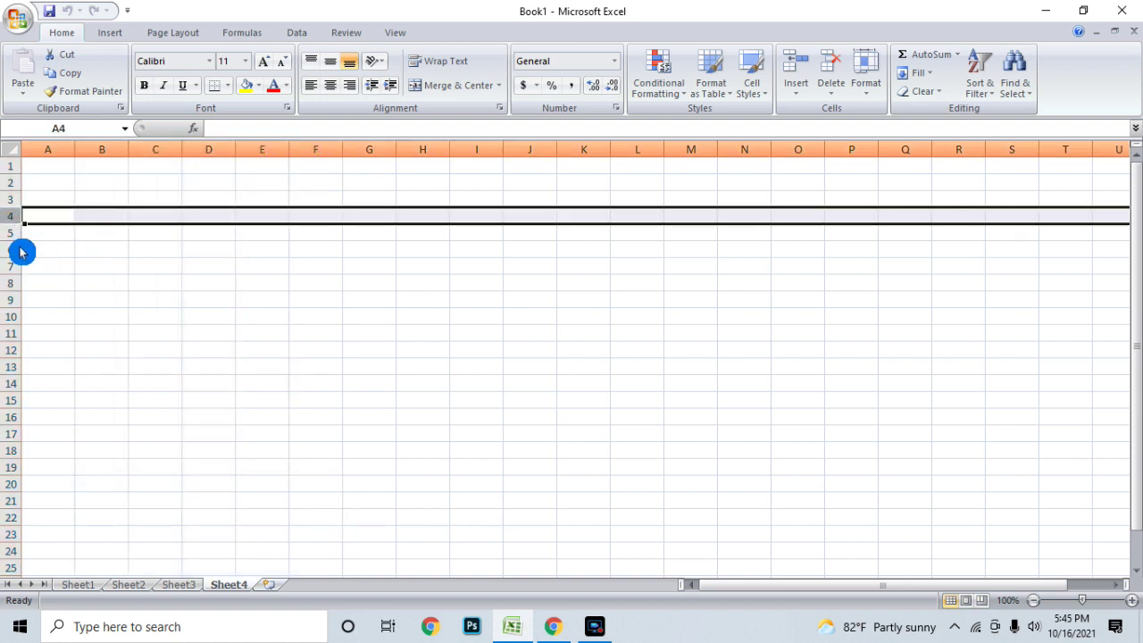
pyautogui.click(16, 235)
pyautogui.click(10, 266)
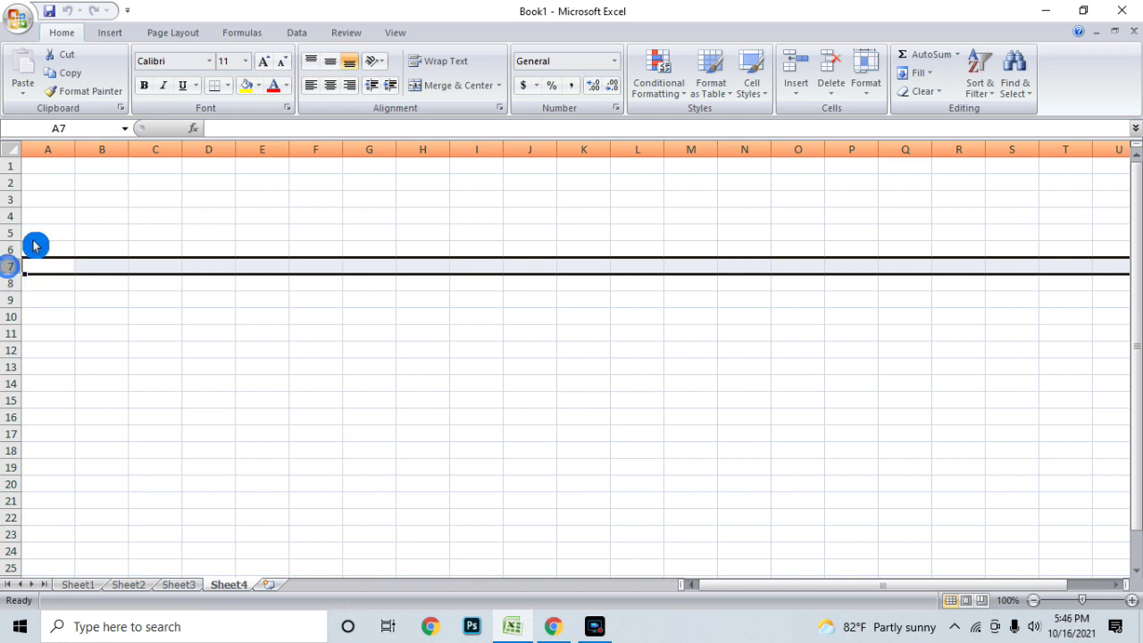
pyautogui.click(87, 150)
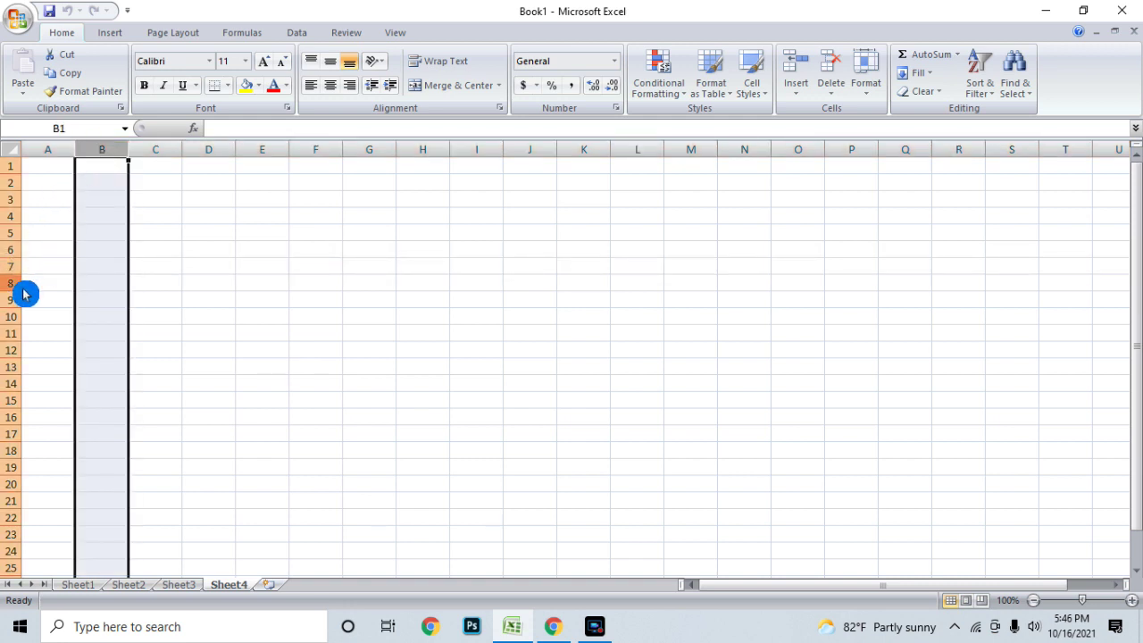
pyautogui.click(21, 284)
pyautogui.click(276, 251)
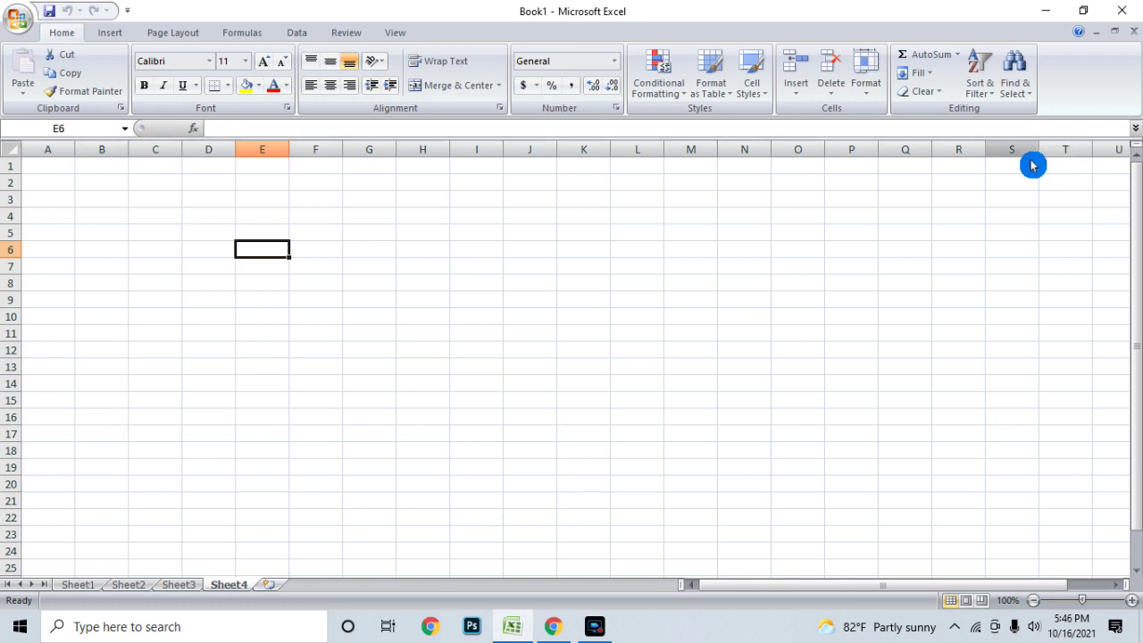
pyautogui.click(1117, 585)
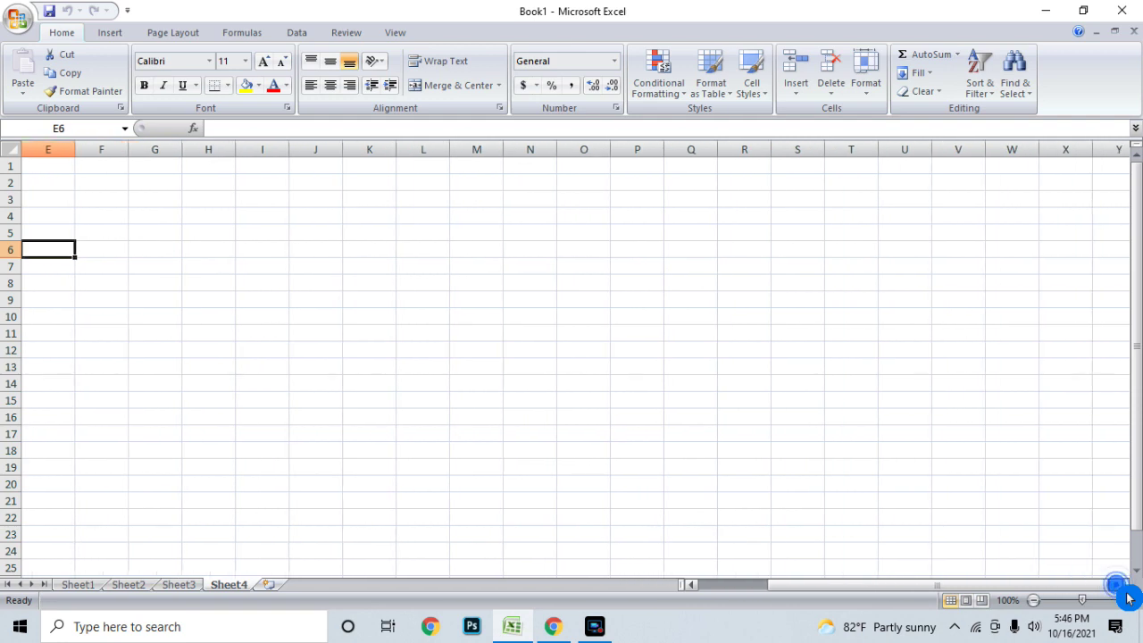
pyautogui.click(1116, 585)
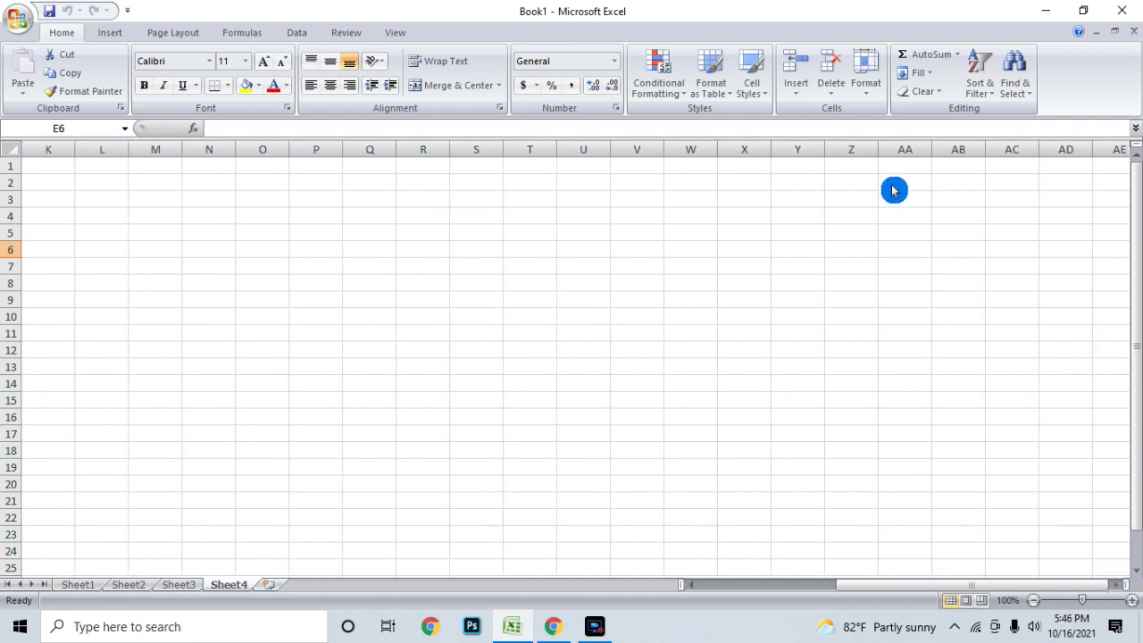
pyautogui.click(858, 150)
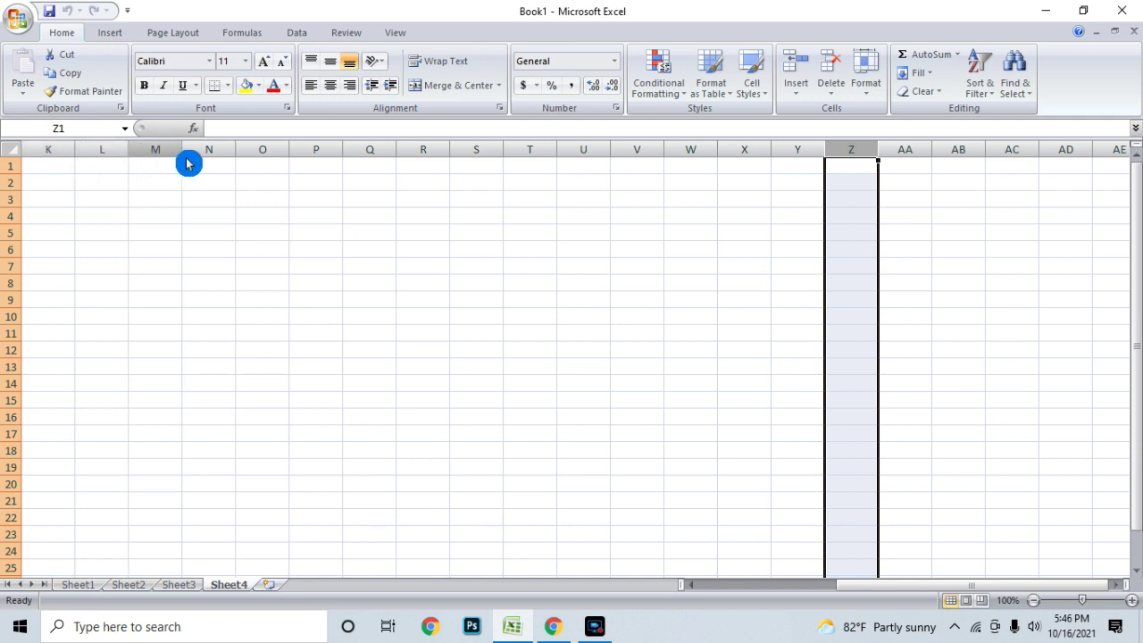
pyautogui.click(214, 202)
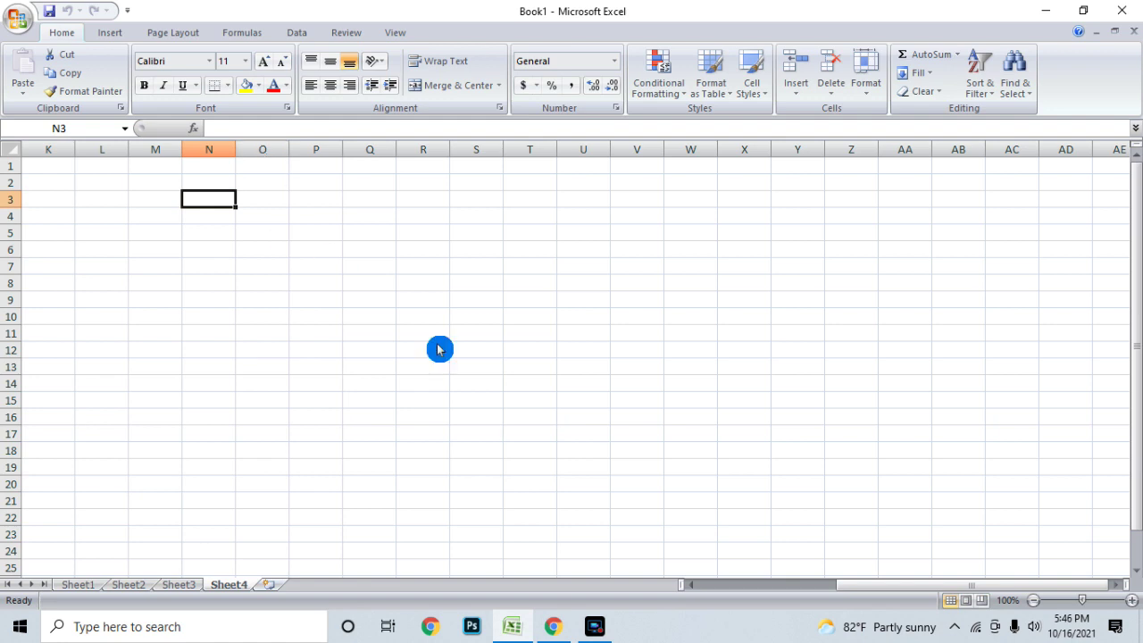
pyautogui.moveTo(717, 606); pyautogui.dragTo(594, 571)
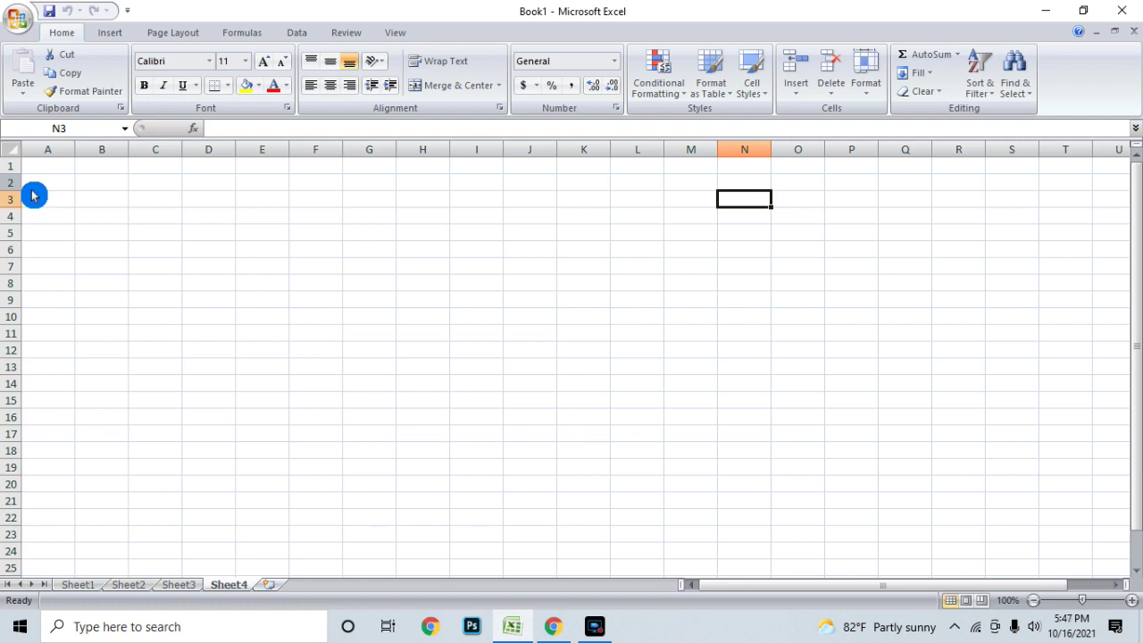
pyautogui.click(156, 205)
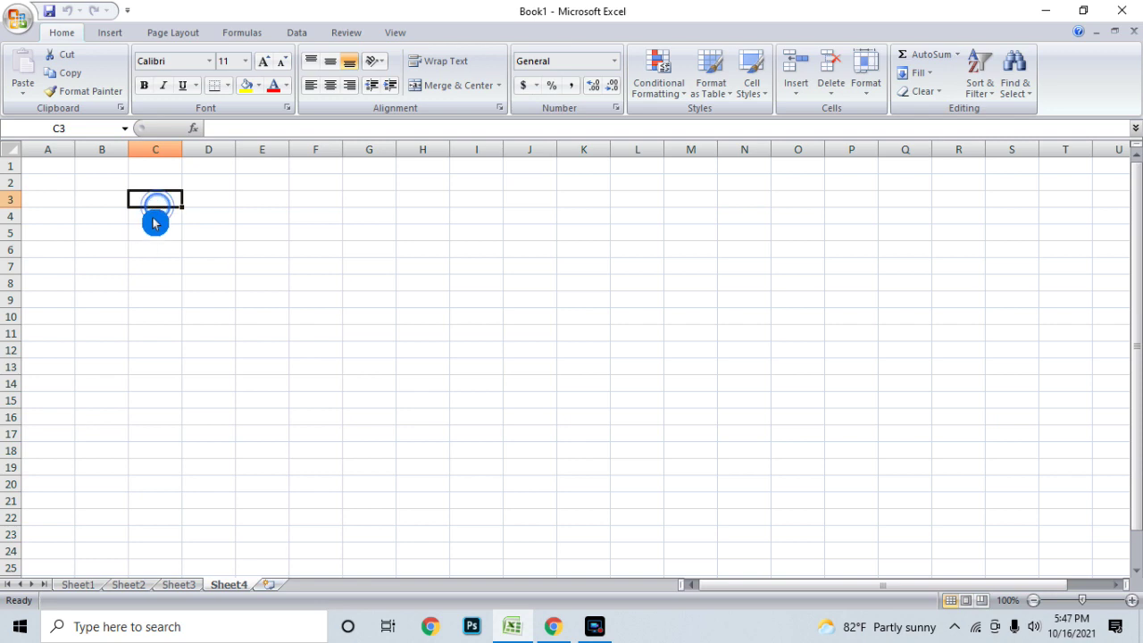
pyautogui.moveTo(49, 149); pyautogui.dragTo(72, 312)
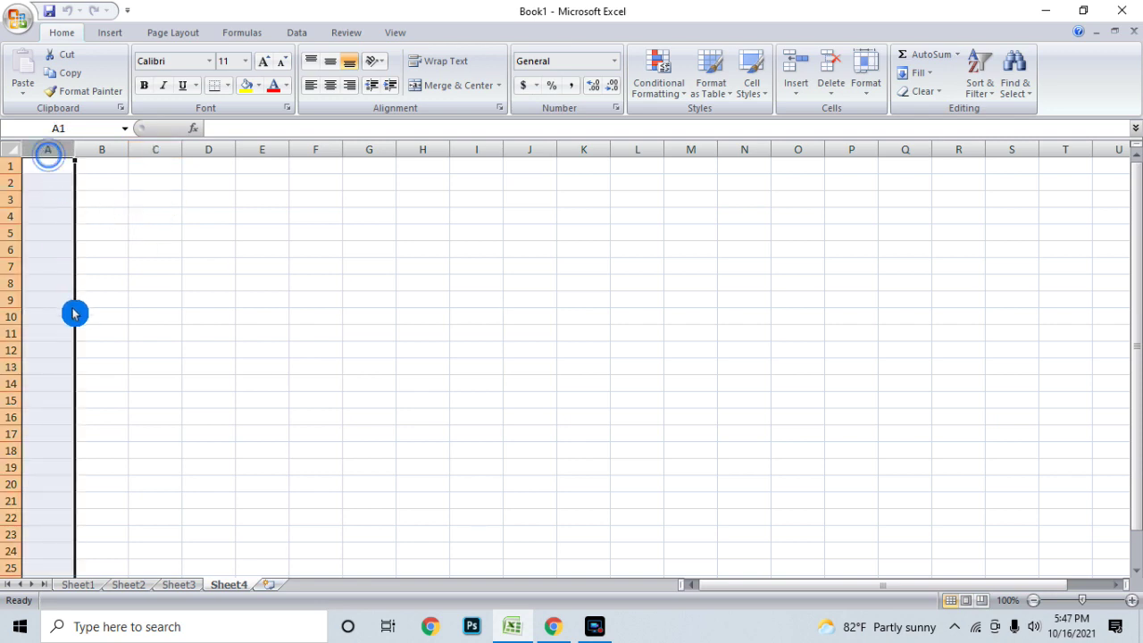
pyautogui.click(20, 268)
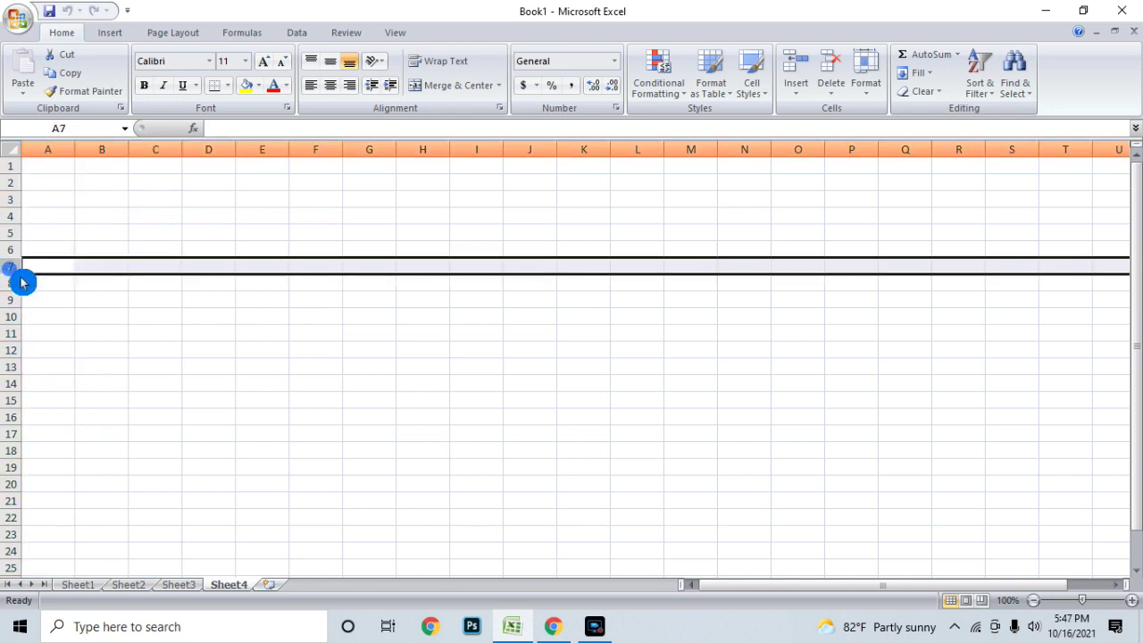
pyautogui.click(156, 217)
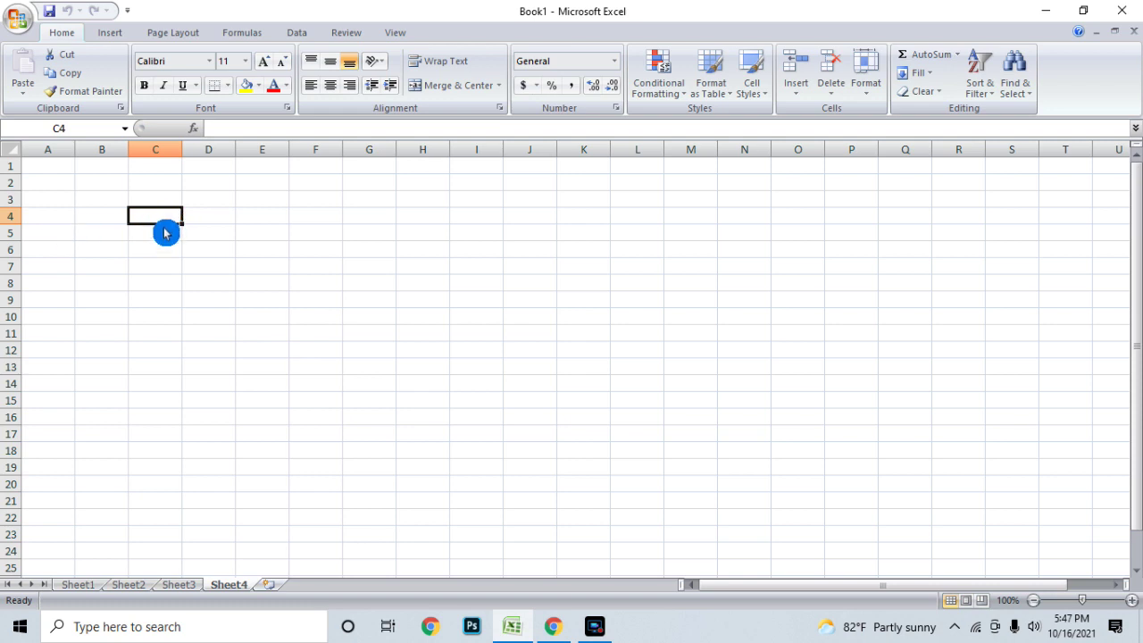
pyautogui.click(59, 152)
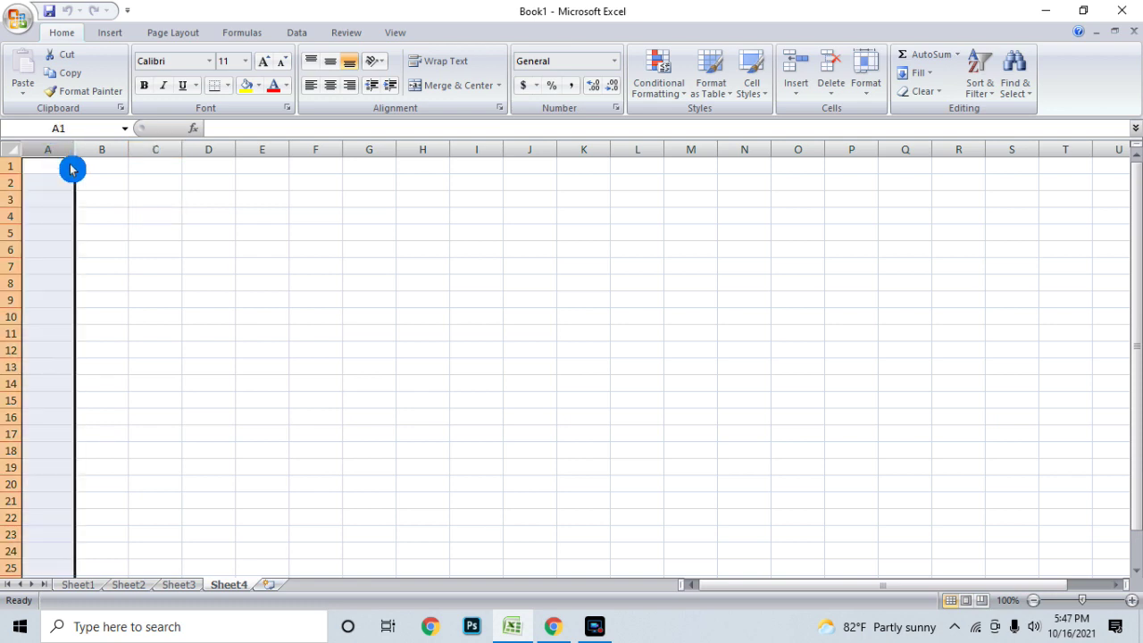
pyautogui.click(92, 150)
pyautogui.click(154, 149)
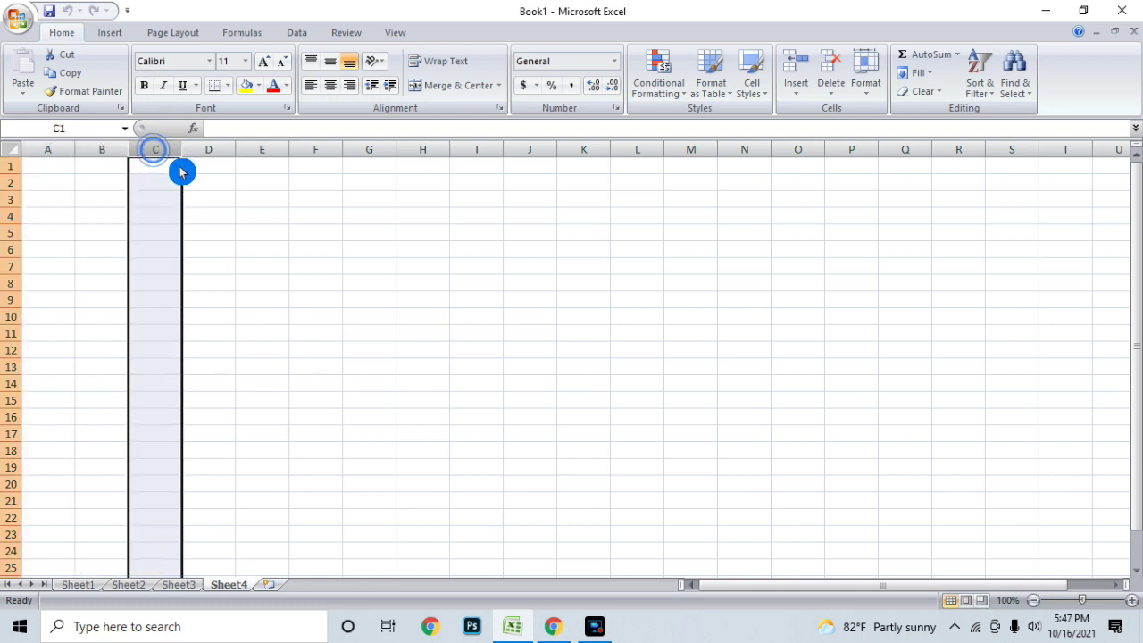
pyautogui.click(20, 205)
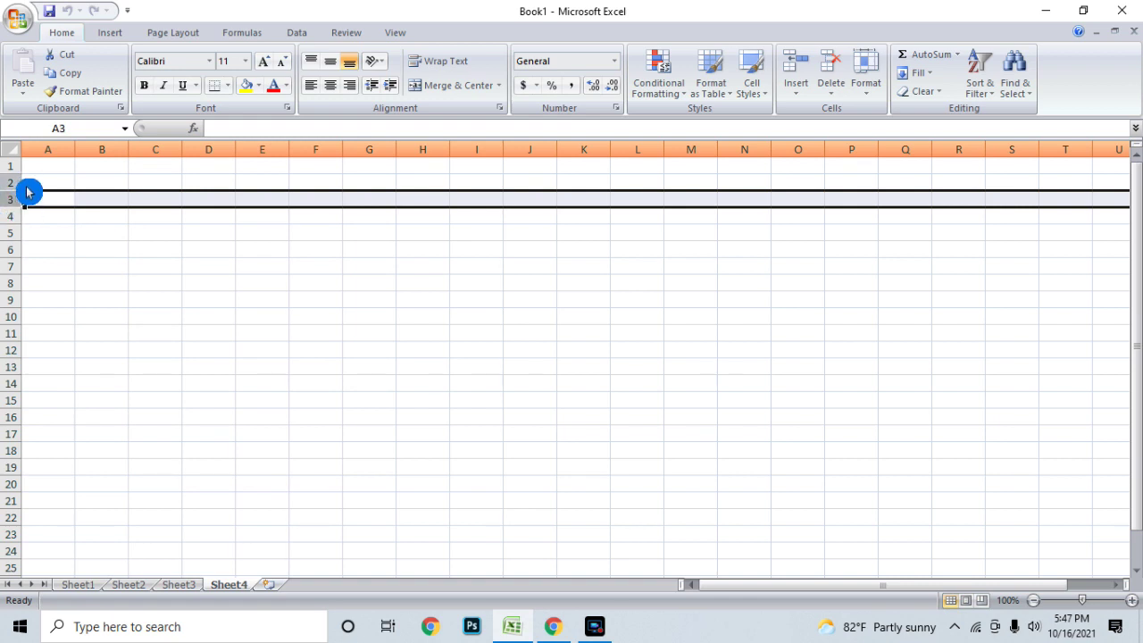
pyautogui.click(19, 166)
pyautogui.click(18, 182)
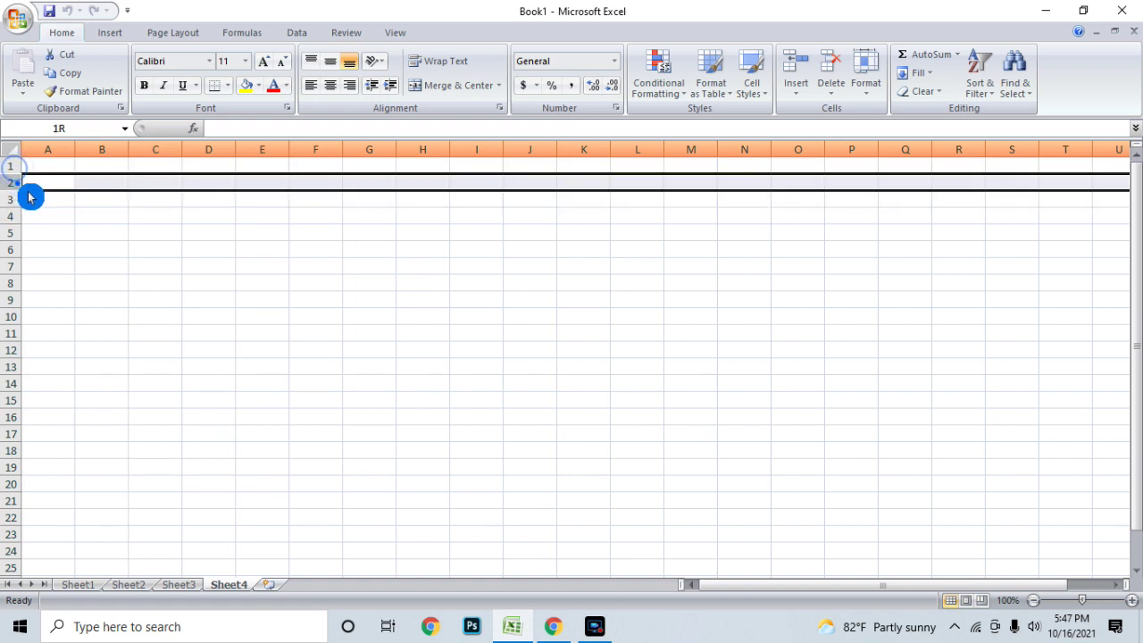
pyautogui.click(159, 221)
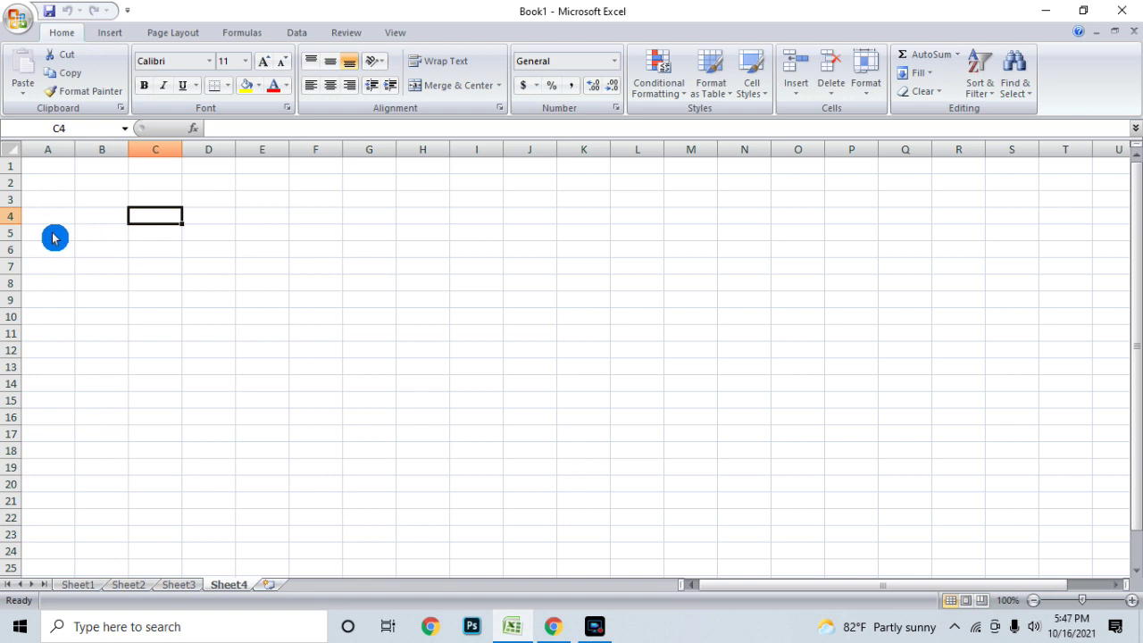
pyautogui.click(148, 215)
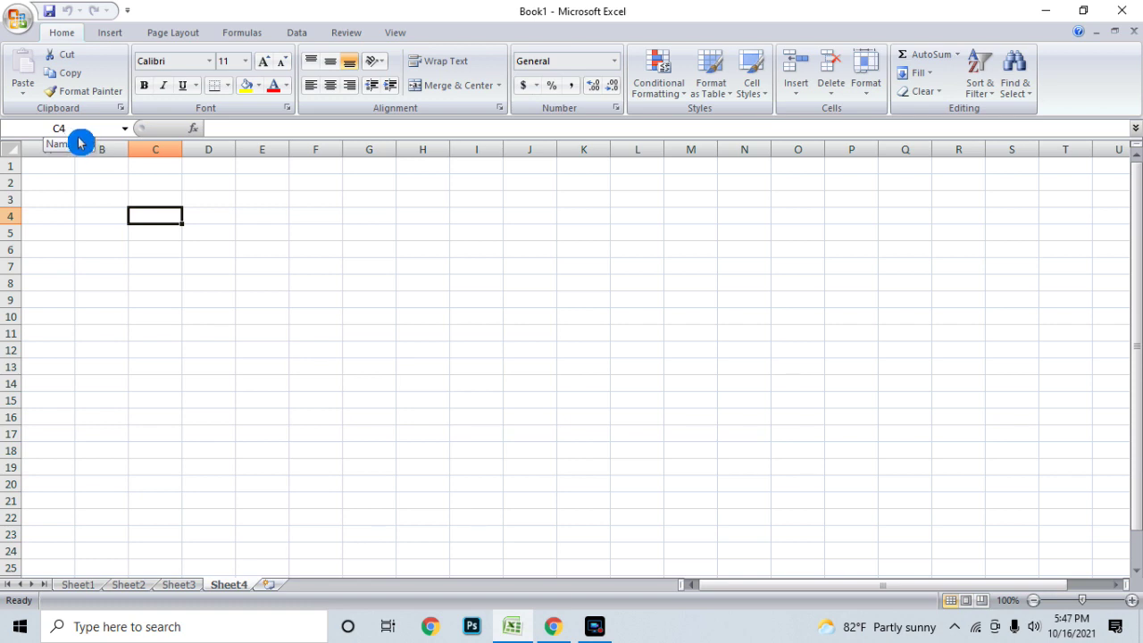
pyautogui.click(258, 252)
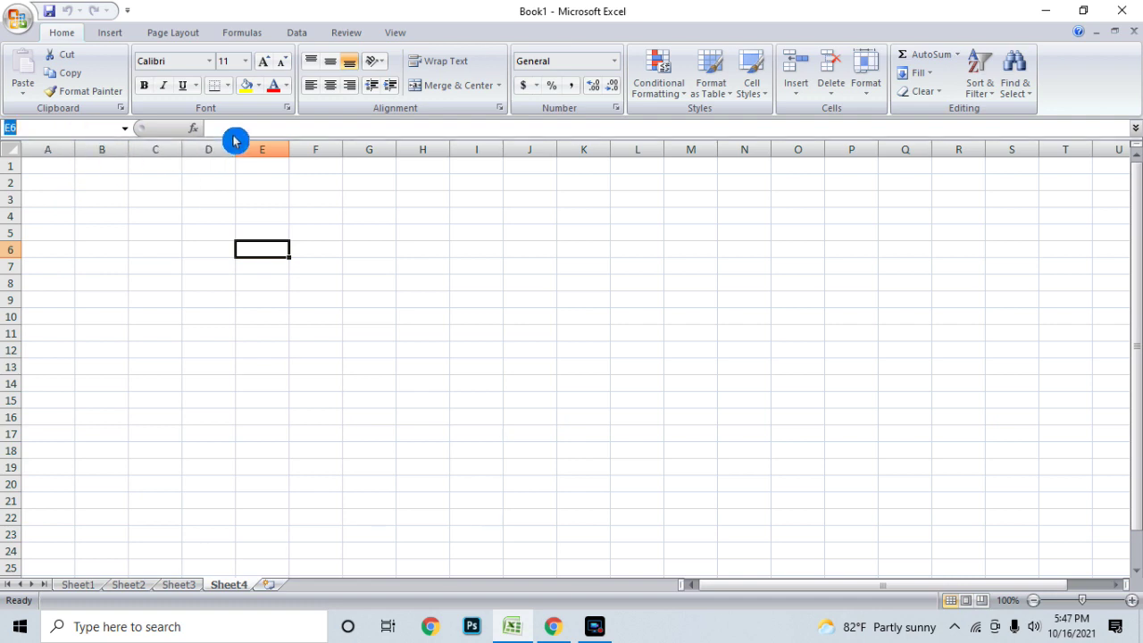
pyautogui.click(259, 184)
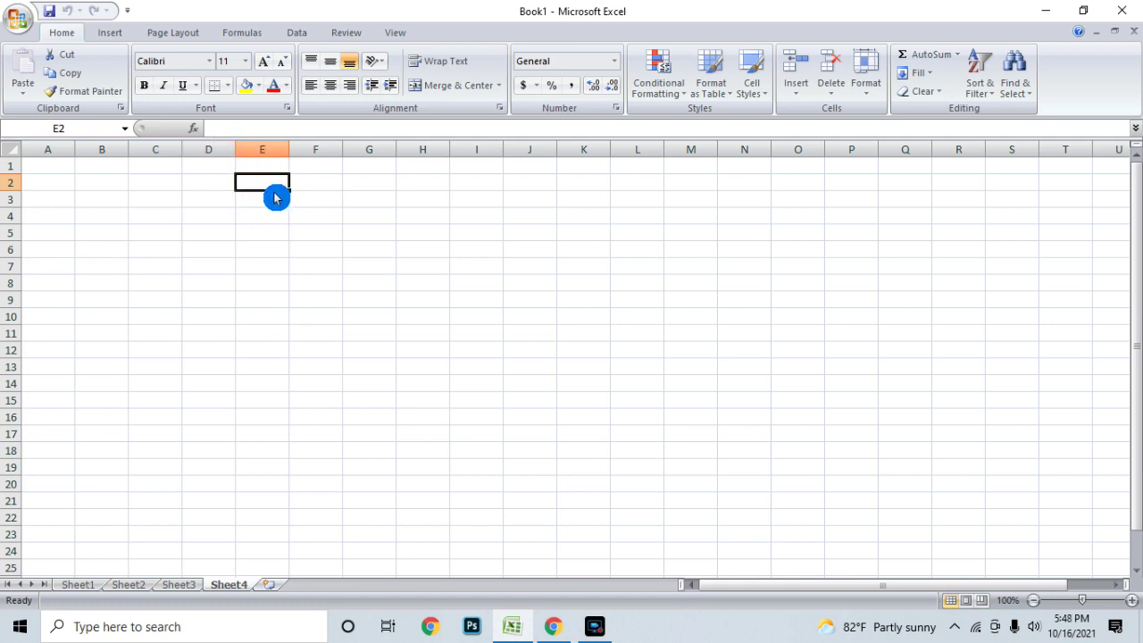
# Enter 'hi' in cell E2 and return the cursor to E2.
pyautogui.write('hi')
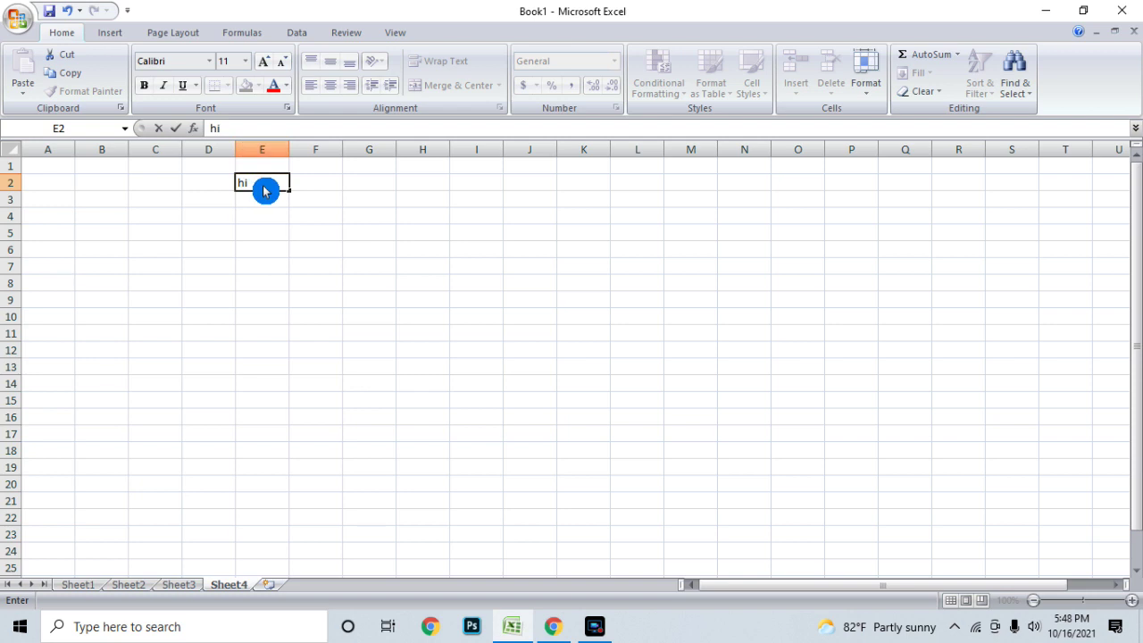
pyautogui.press('Return')
pyautogui.press('Up')
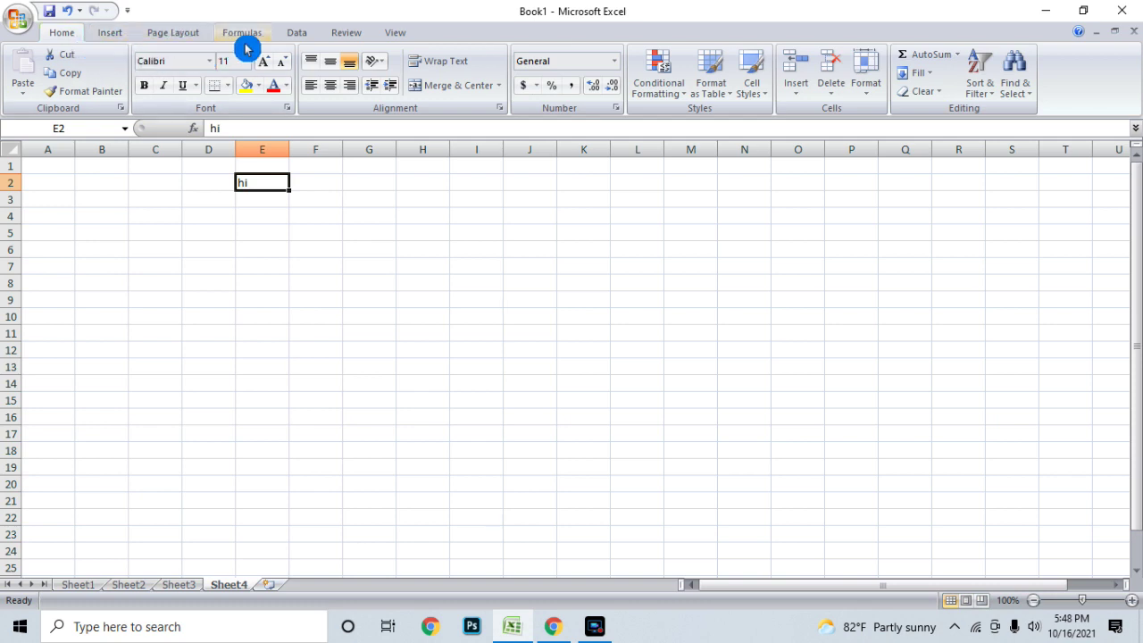
pyautogui.click(444, 271)
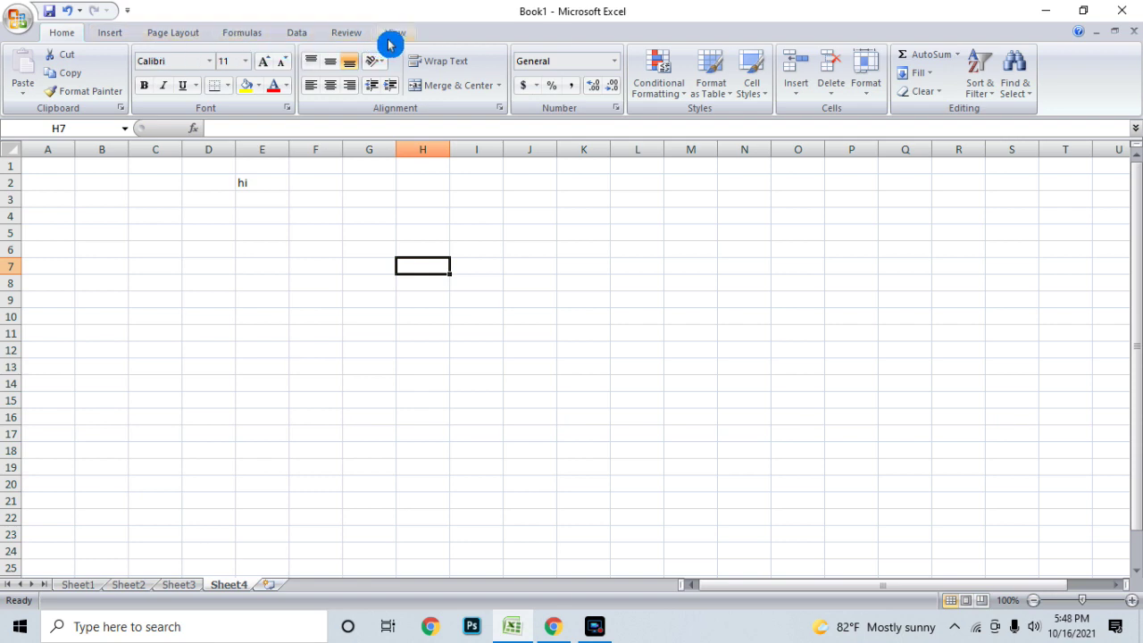
pyautogui.click(85, 91)
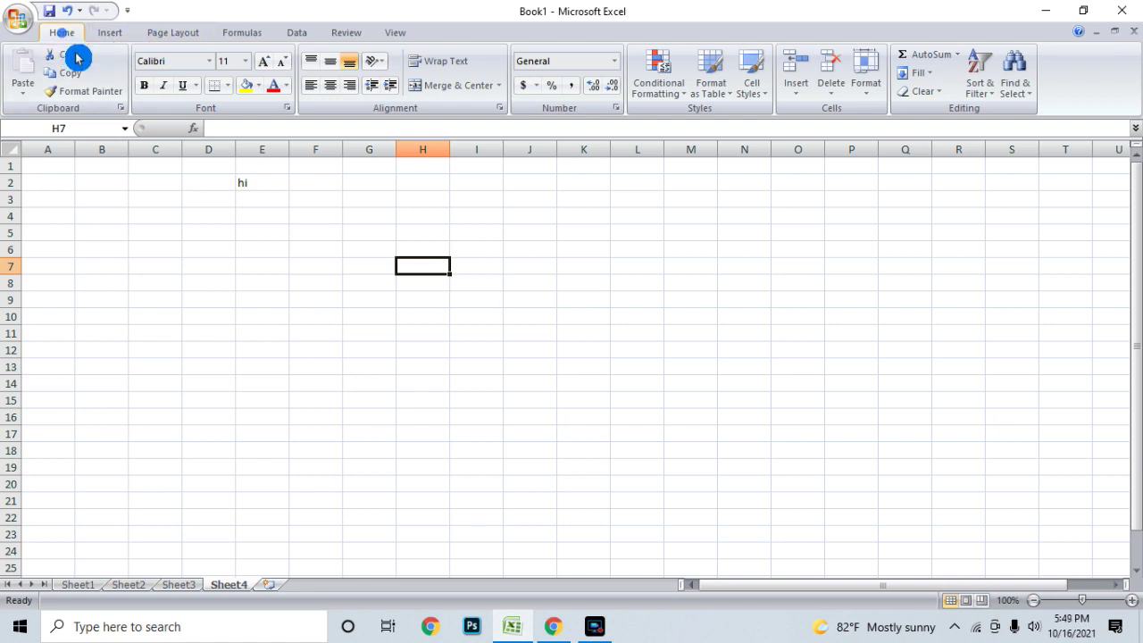
pyautogui.click(109, 32)
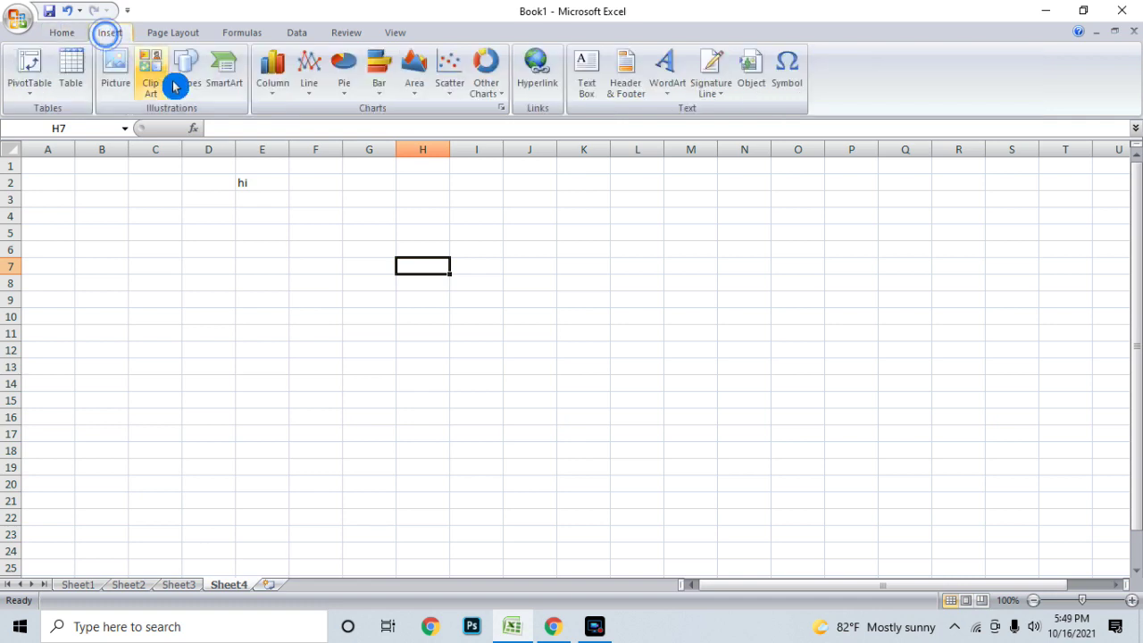
pyautogui.click(60, 33)
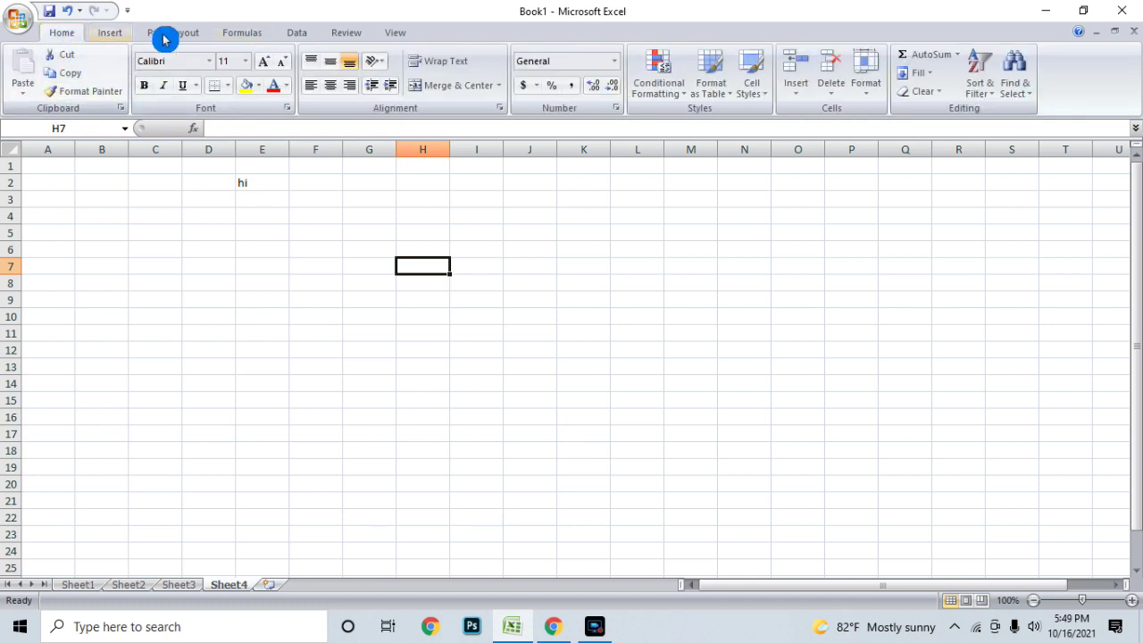
pyautogui.click(28, 30)
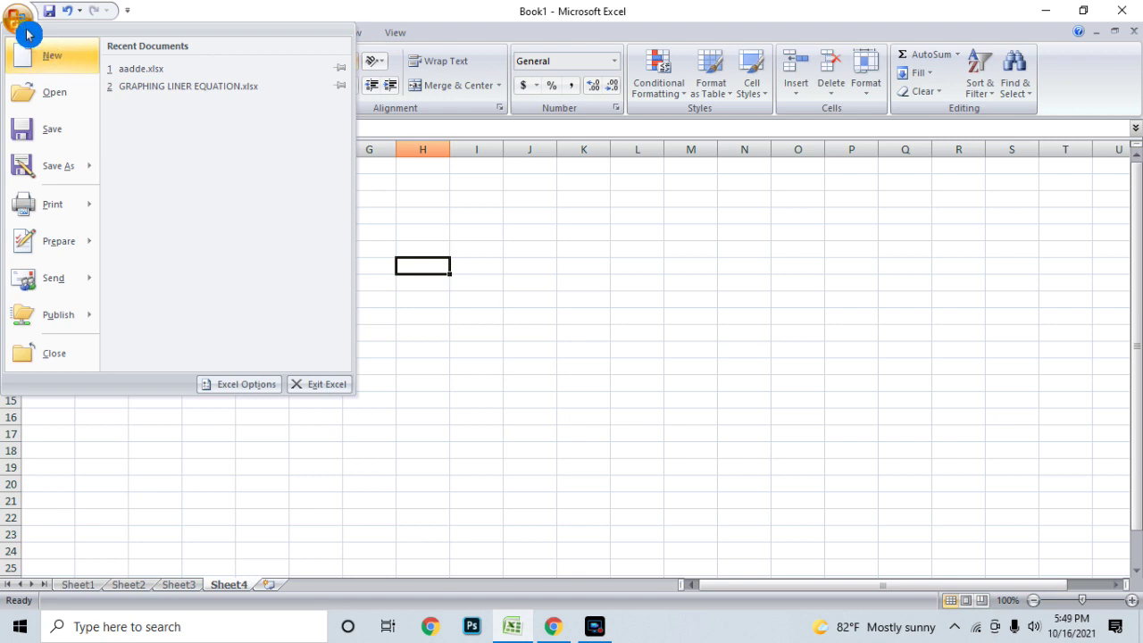
pyautogui.click(393, 219)
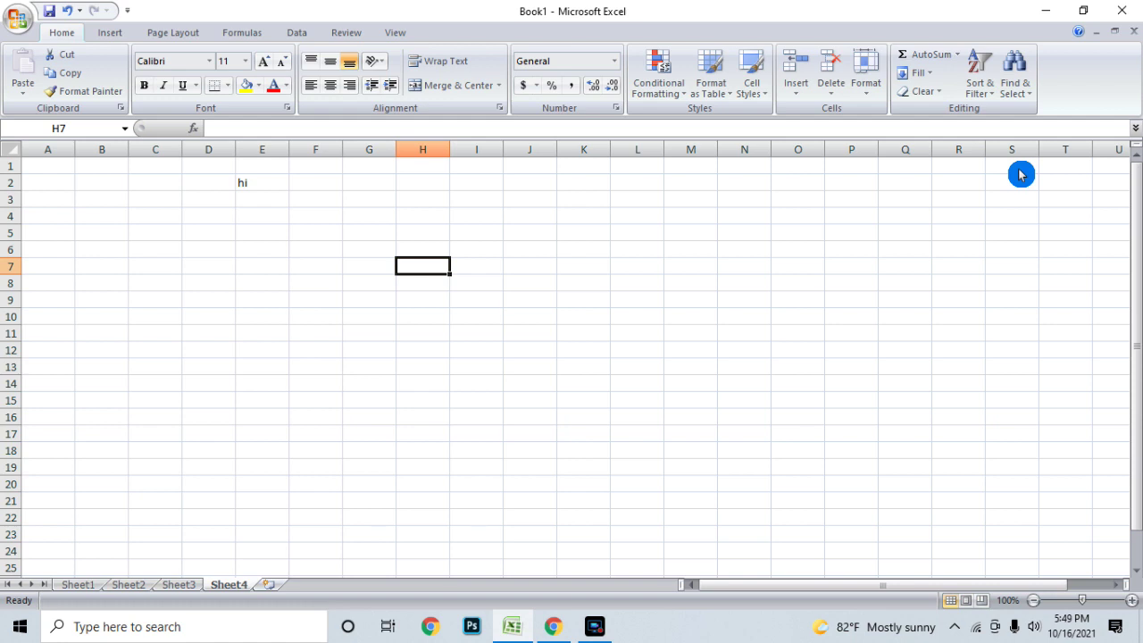
pyautogui.hotkey('ctrl', 'Right')
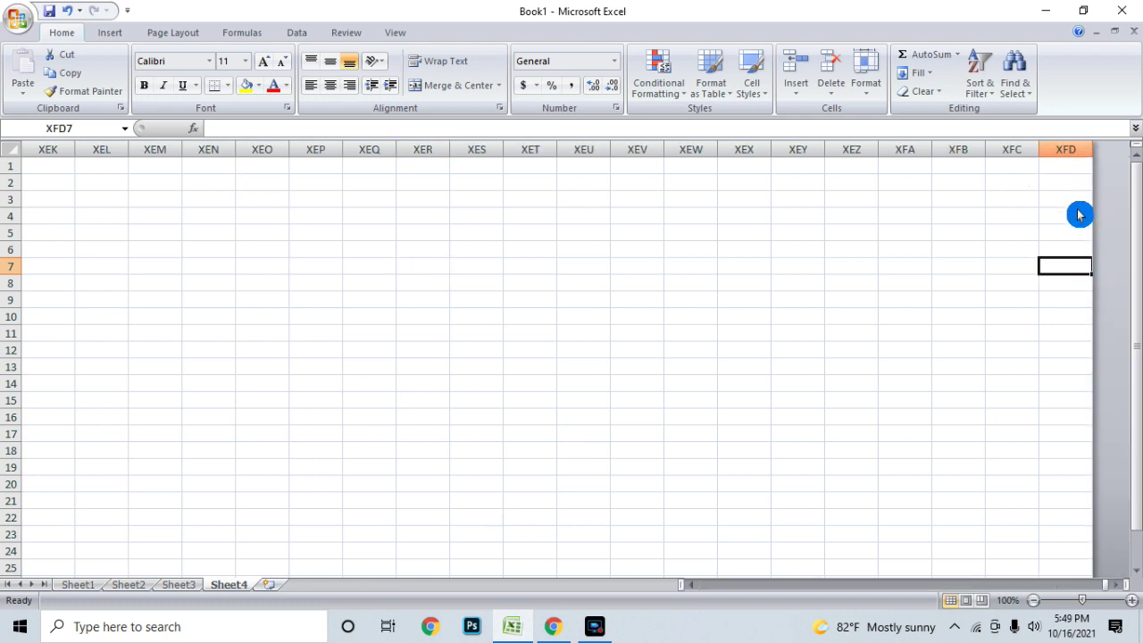
pyautogui.hotkey('ctrl', 'Up')
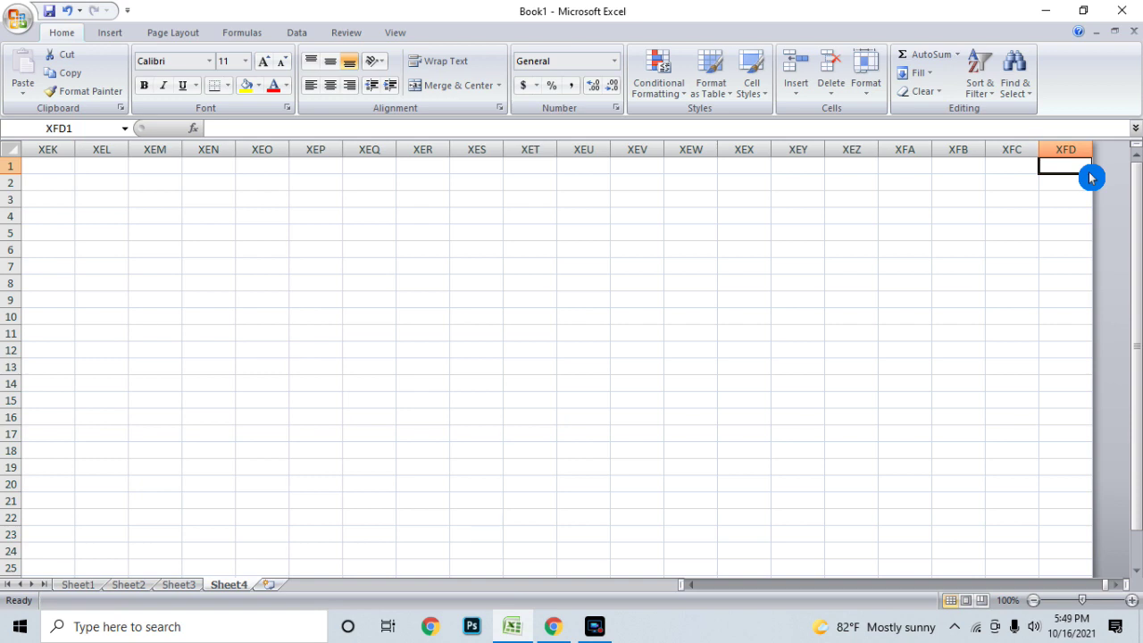
pyautogui.hotkey('ctrl', 'Home')
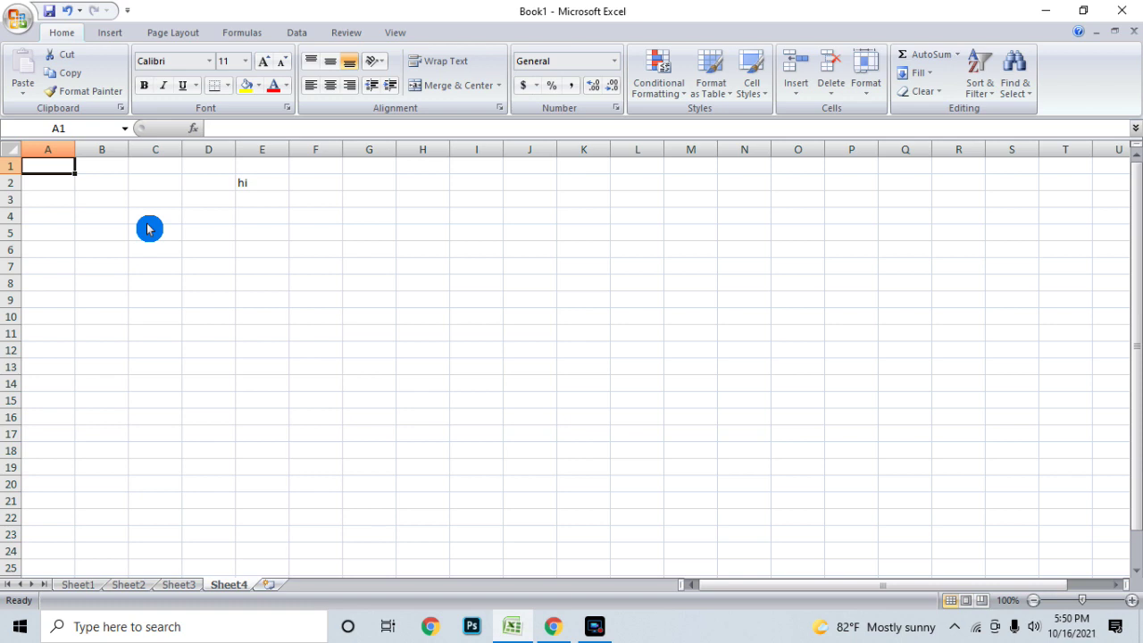
pyautogui.click(280, 259)
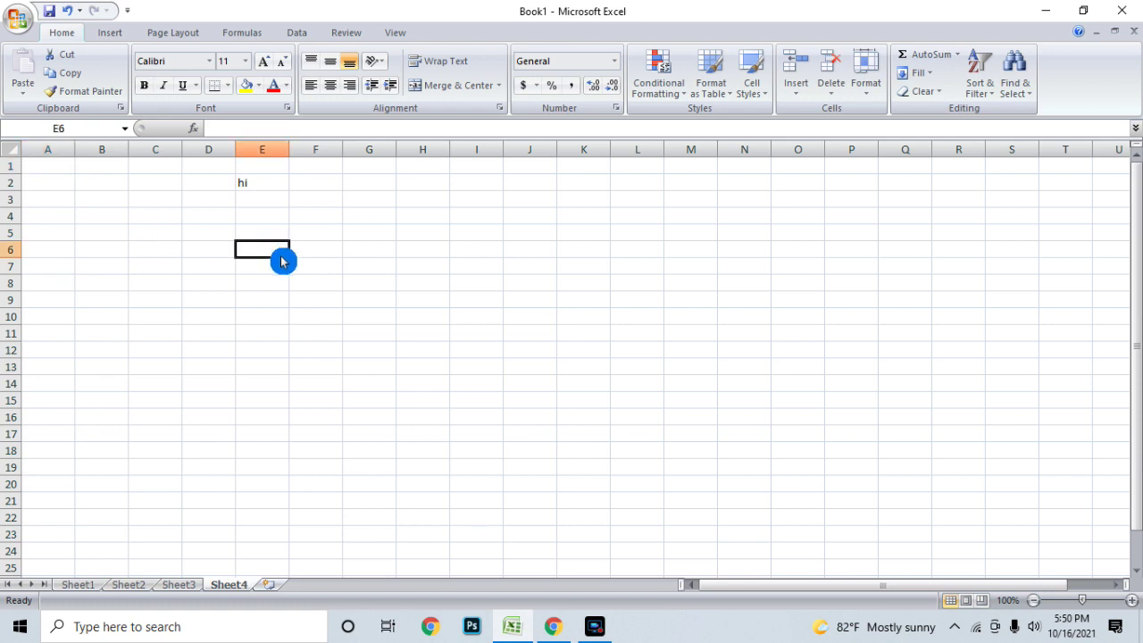
# Enter the label 'CTL +HOME' in E6, correcting the typo, then move to E8.
pyautogui.write('CR')
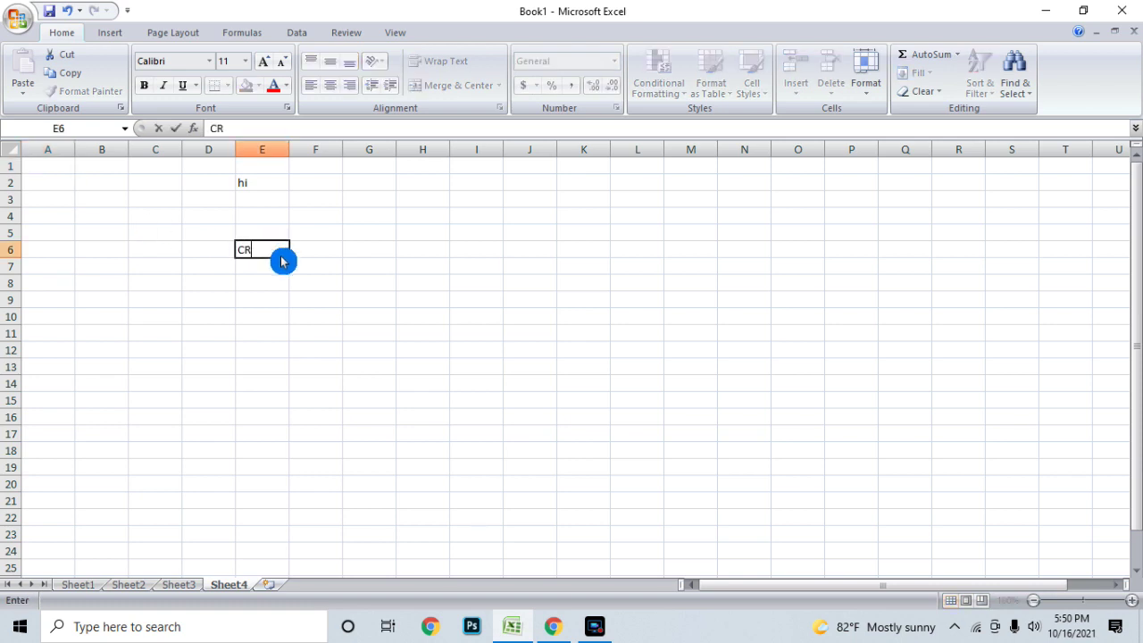
pyautogui.press('BackSpace')
pyautogui.write('TL +')
pyautogui.write('HOME')
pyautogui.click(345, 266)
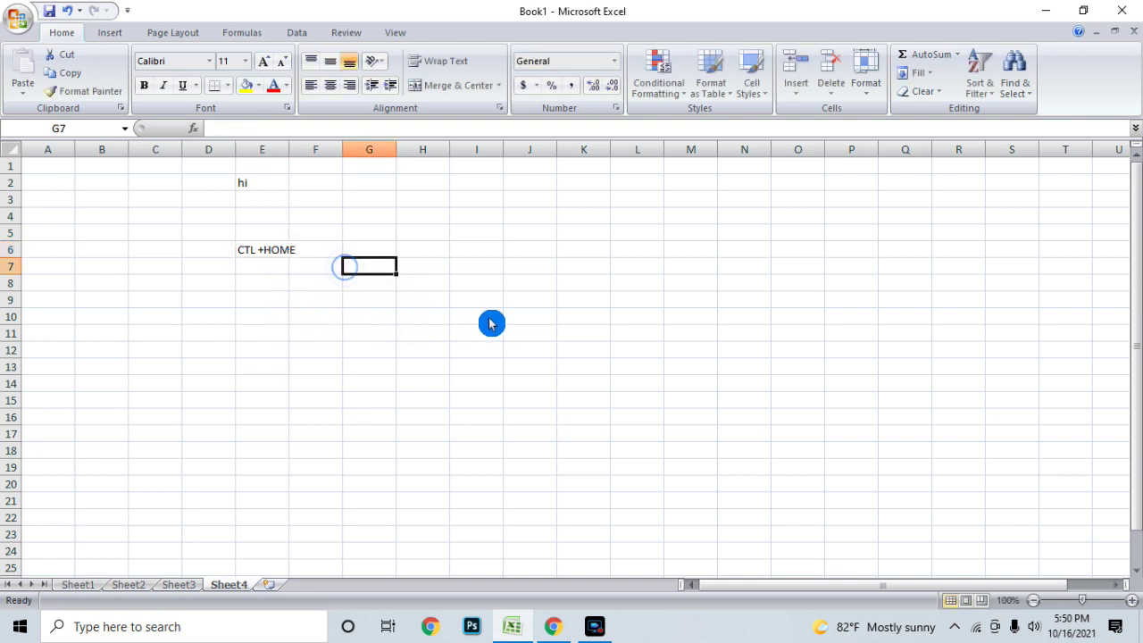
pyautogui.click(269, 285)
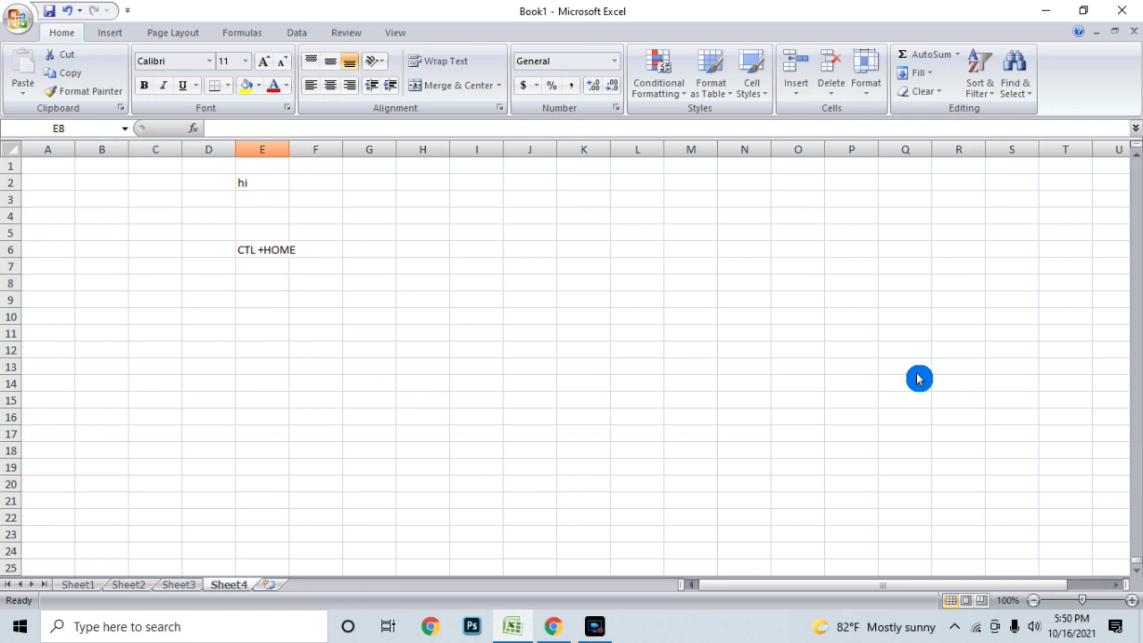
pyautogui.hotkey('ctrl', 'Down')
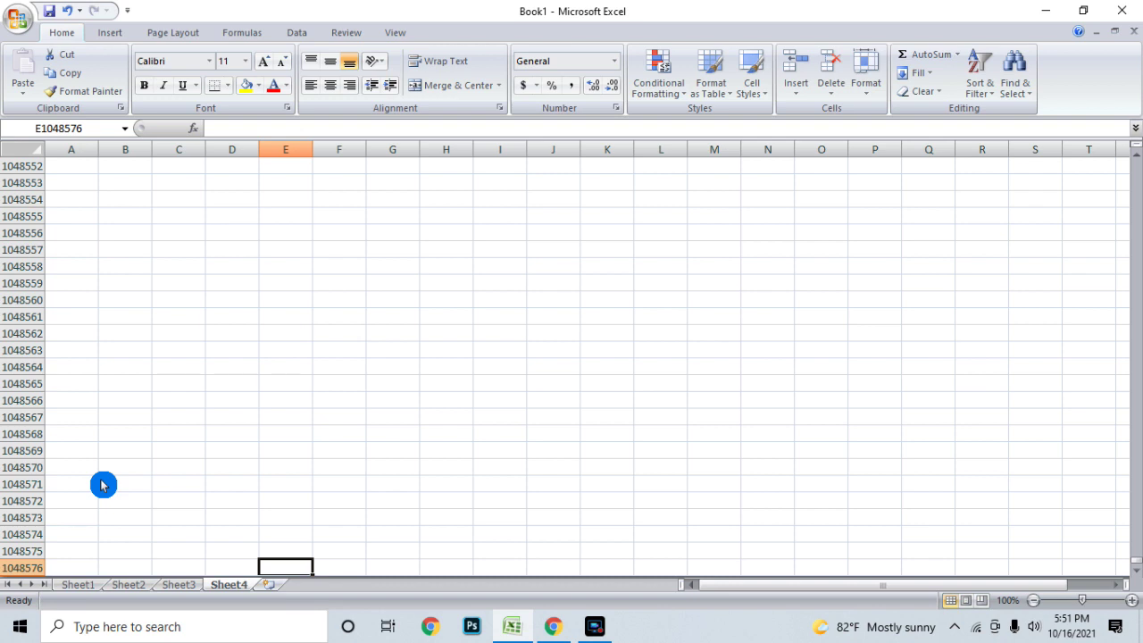
pyautogui.hotkey('ctrl', 'Home')
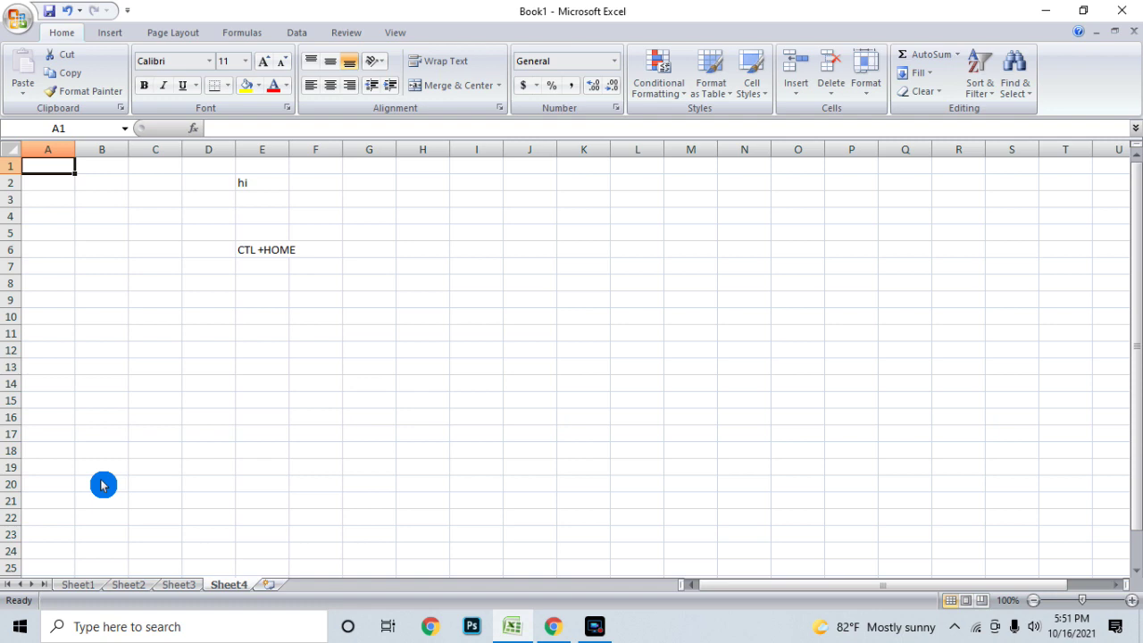